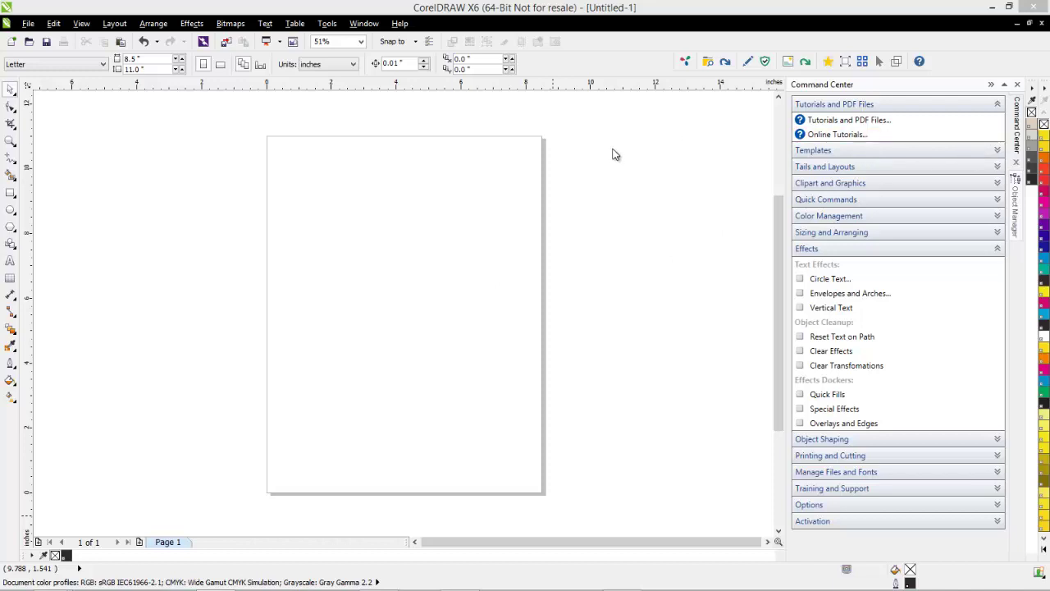
Open the Template Browser and check for Graphics Cast content updates.
{"action": "left_click", "coordinate": [998, 152]}
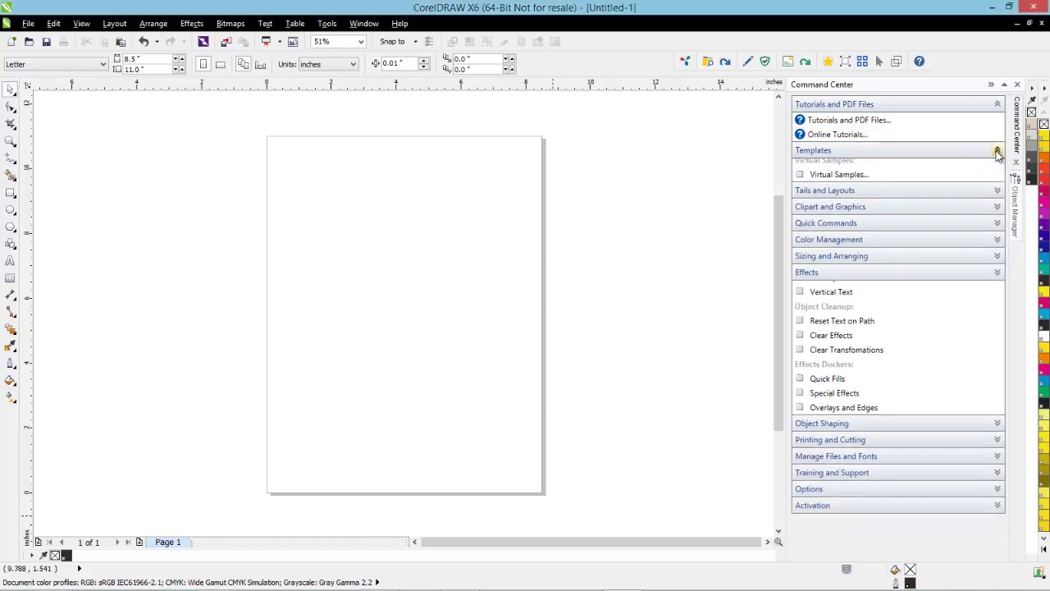
{"action": "left_click", "coordinate": [841, 181]}
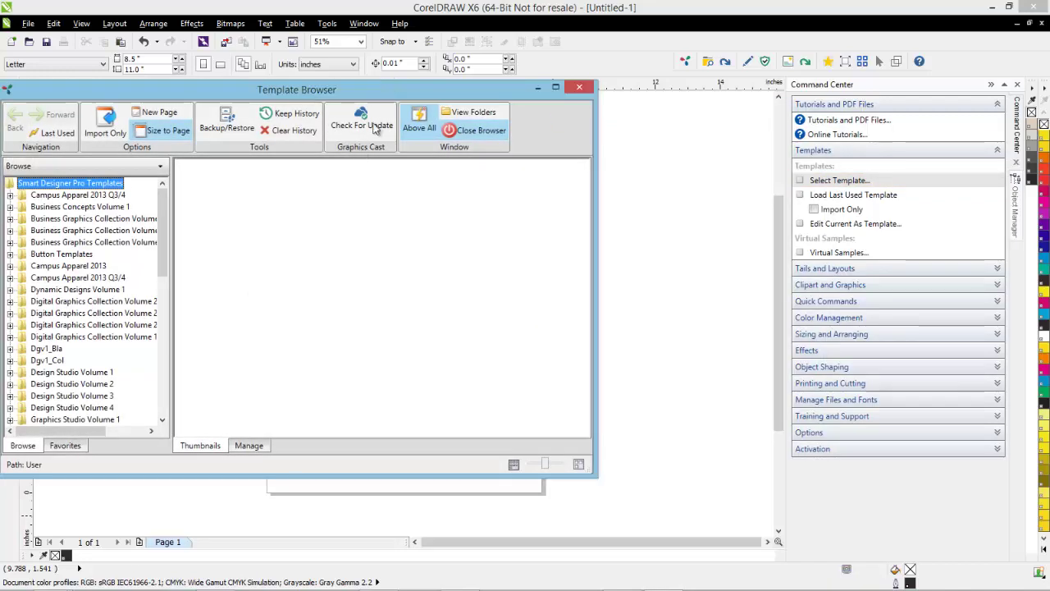
{"action": "left_click_drag", "start_coordinate": [386, 97], "coordinate": [542, 95]}
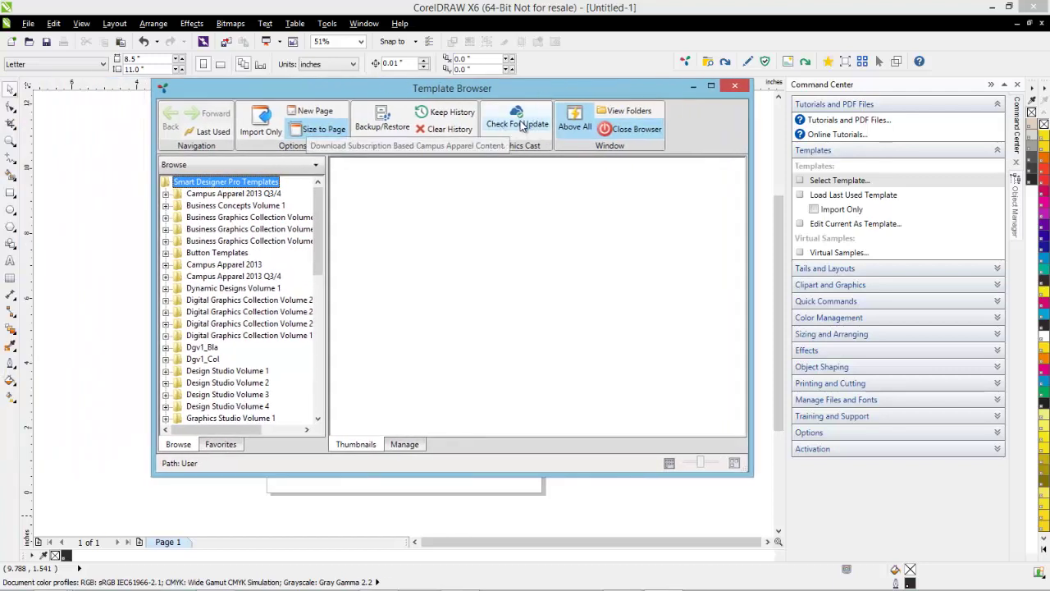
{"action": "left_click", "coordinate": [520, 123]}
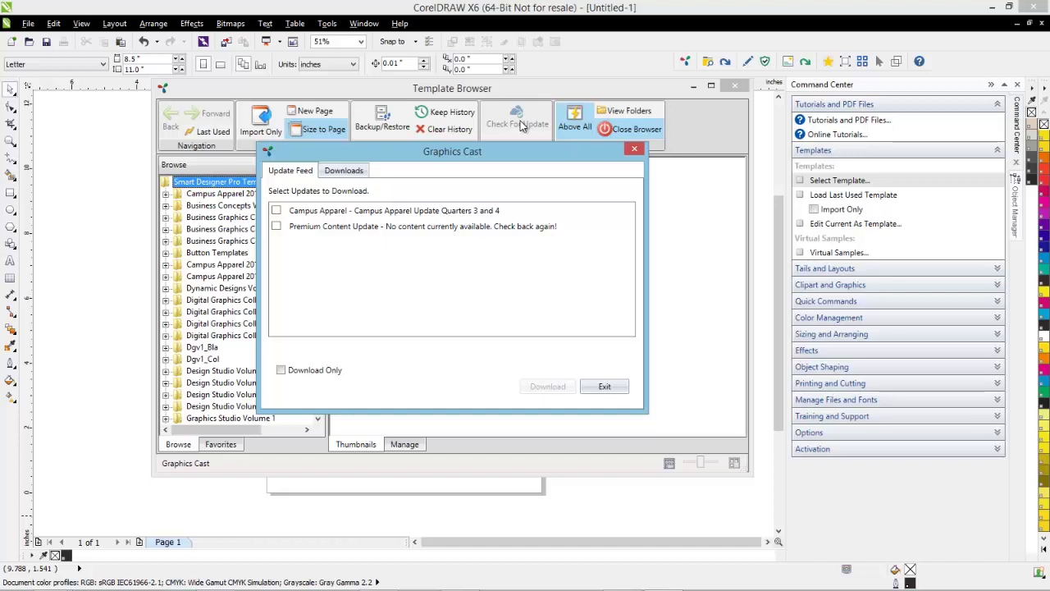
Review the Campus Apparel and Premium Content entries in the Graphics Cast update feed and close it without downloading.
{"action": "left_click", "coordinate": [297, 211]}
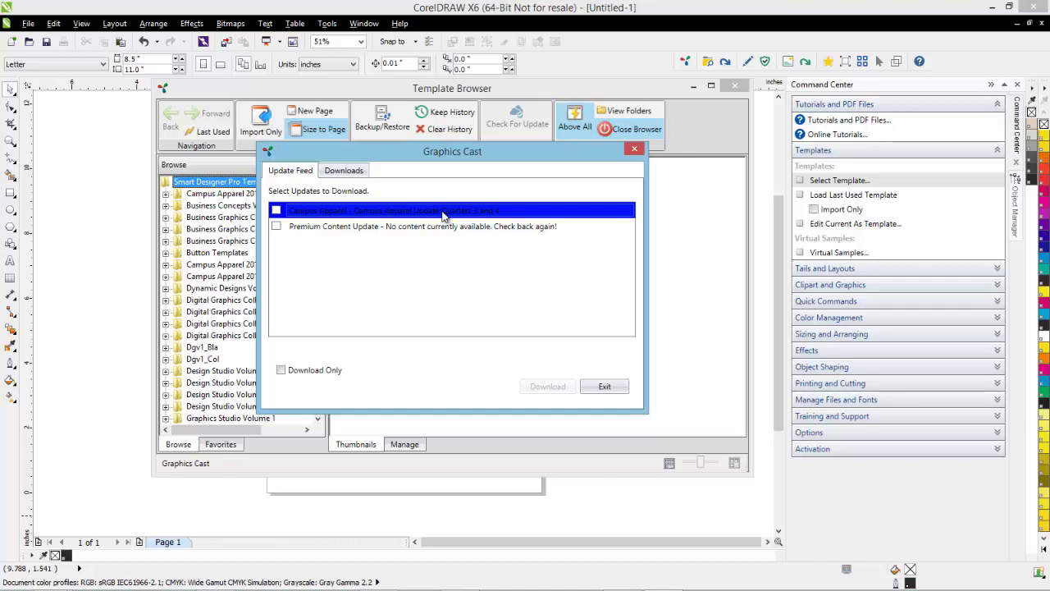
{"action": "left_click", "coordinate": [287, 243]}
{"action": "left_click", "coordinate": [397, 214]}
{"action": "left_click", "coordinate": [447, 225]}
{"action": "left_click", "coordinate": [399, 212]}
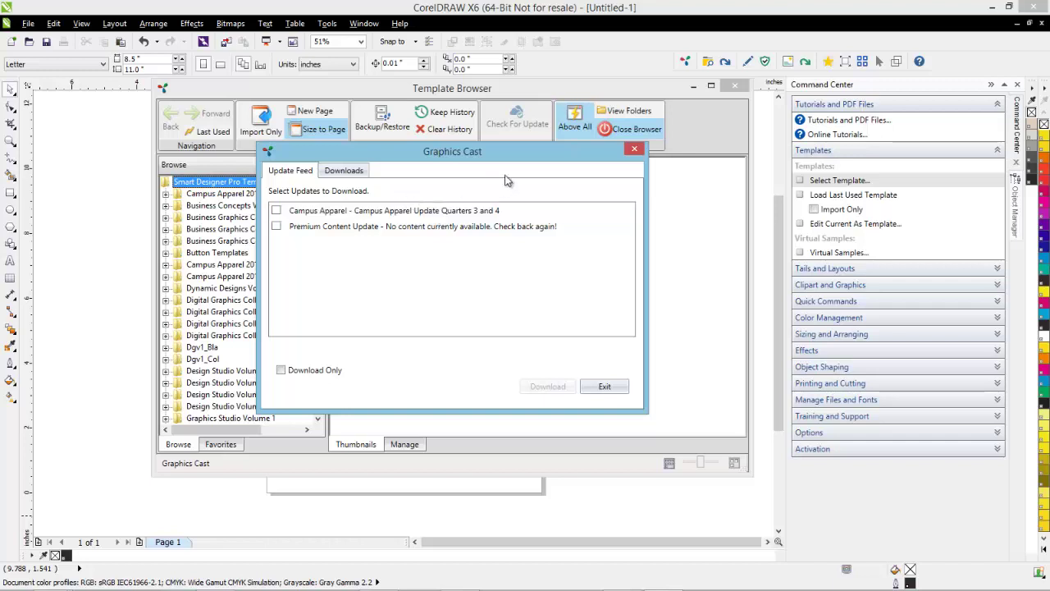
{"action": "left_click", "coordinate": [634, 148]}
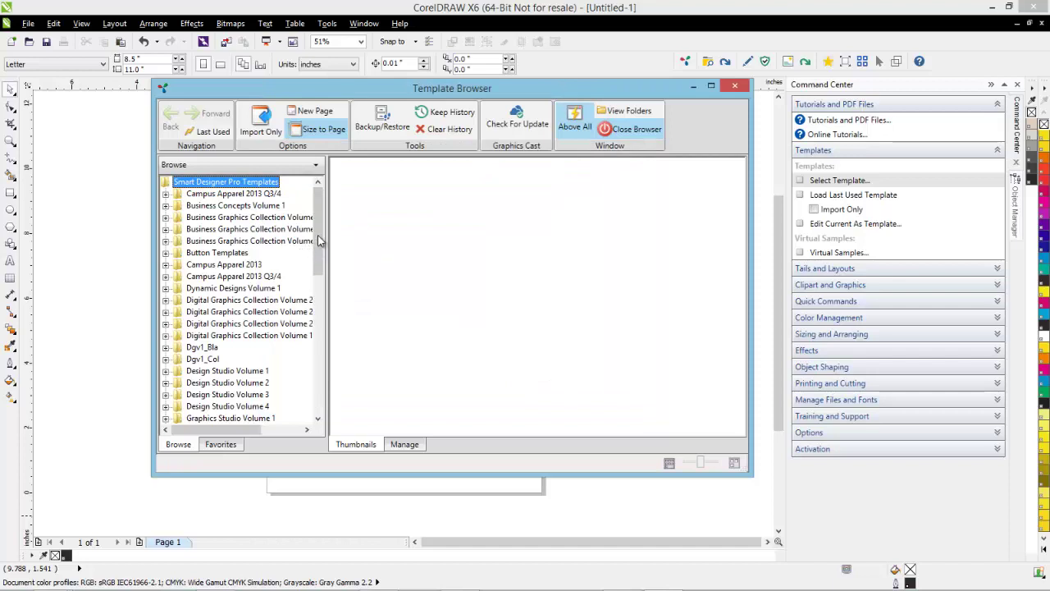
Browse the Campus Apparel 2013 Q3/4 templates in Activities, Class, Clubs, Sports and Sales Sheets, and close the Template Browser.
{"action": "left_click", "coordinate": [164, 195]}
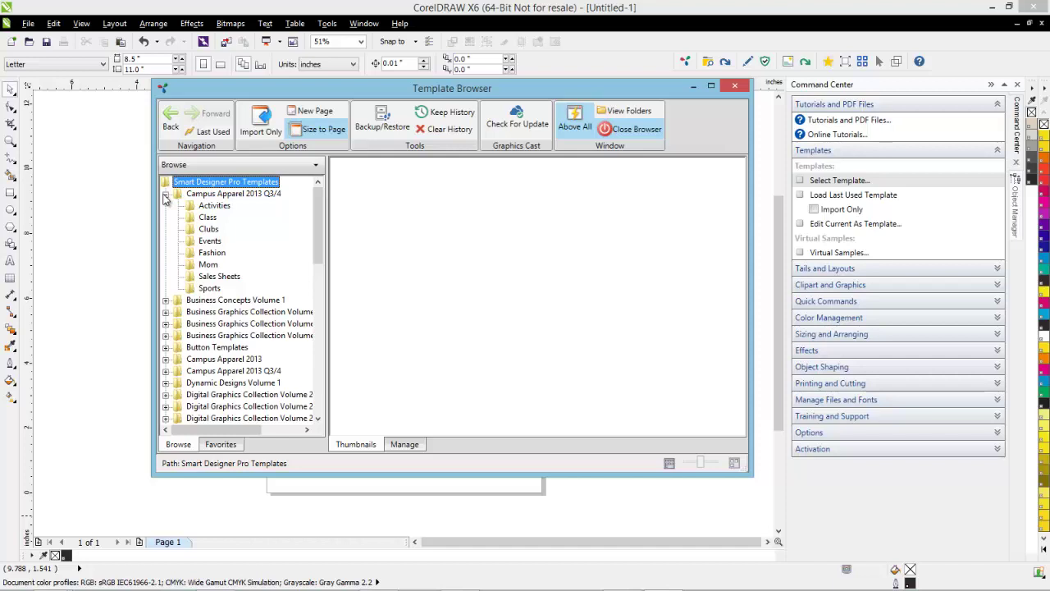
{"action": "left_click", "coordinate": [227, 211]}
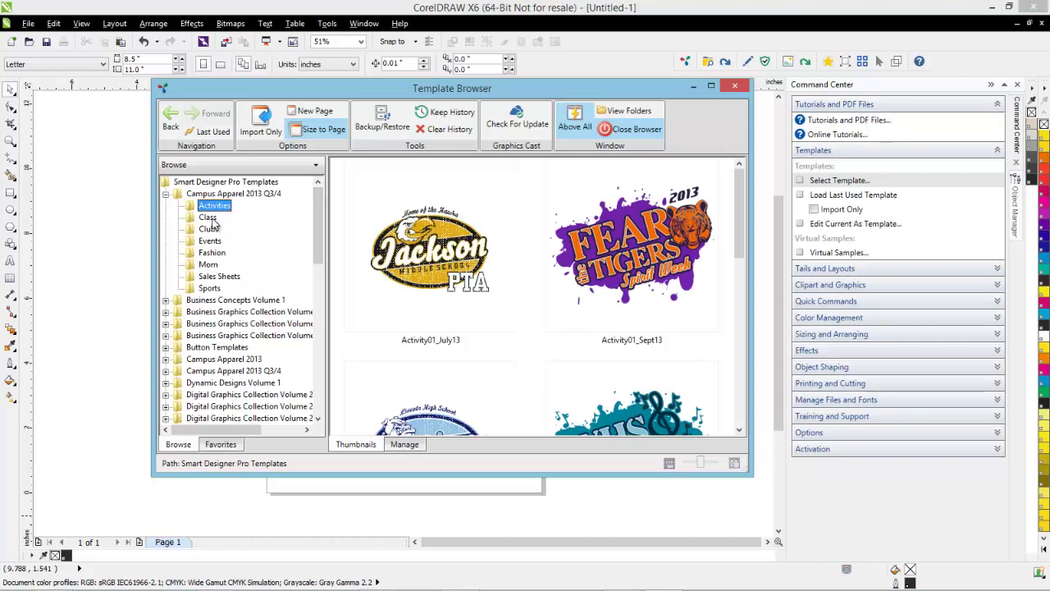
{"action": "left_click", "coordinate": [210, 218]}
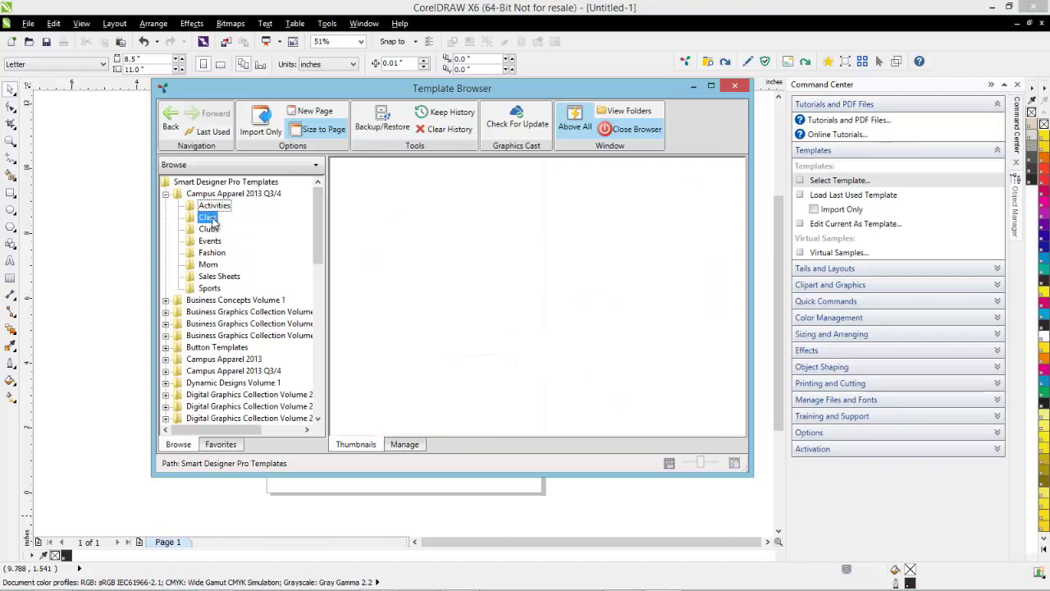
{"action": "left_click", "coordinate": [209, 230]}
{"action": "left_click", "coordinate": [212, 288]}
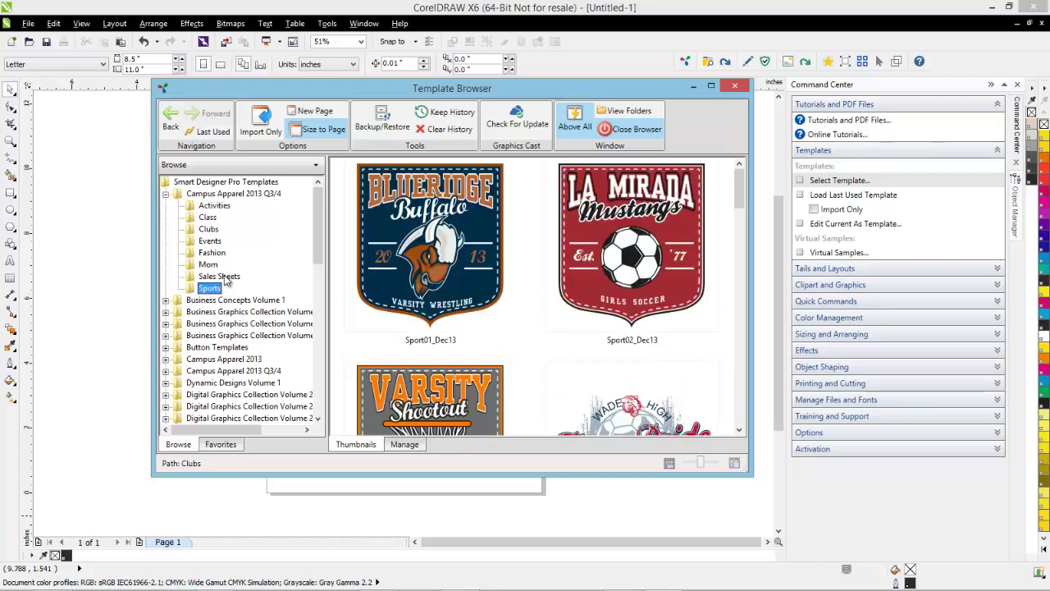
{"action": "left_click", "coordinate": [231, 276]}
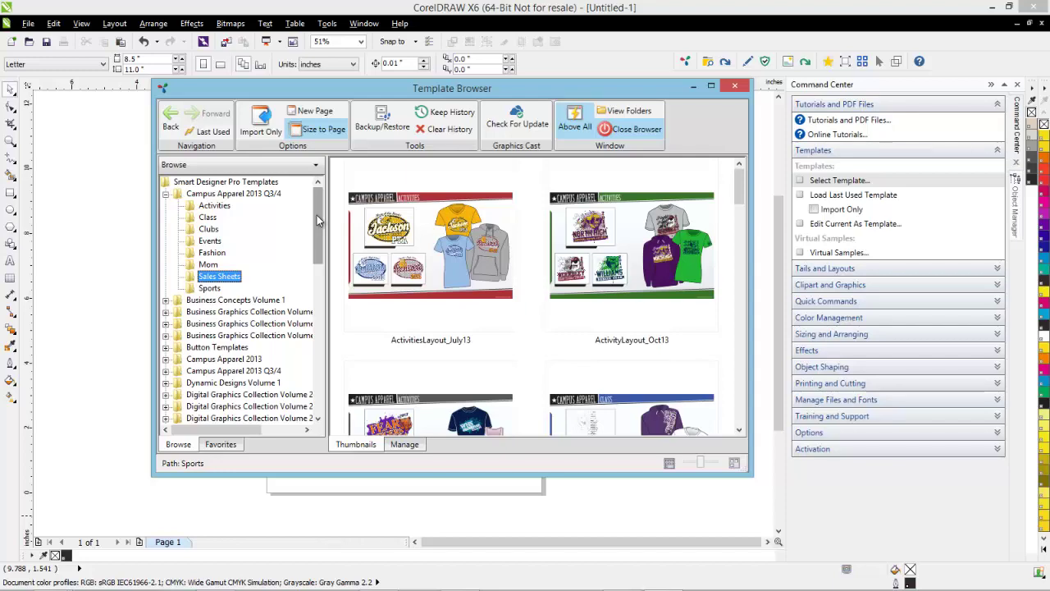
{"action": "left_click", "coordinate": [737, 86]}
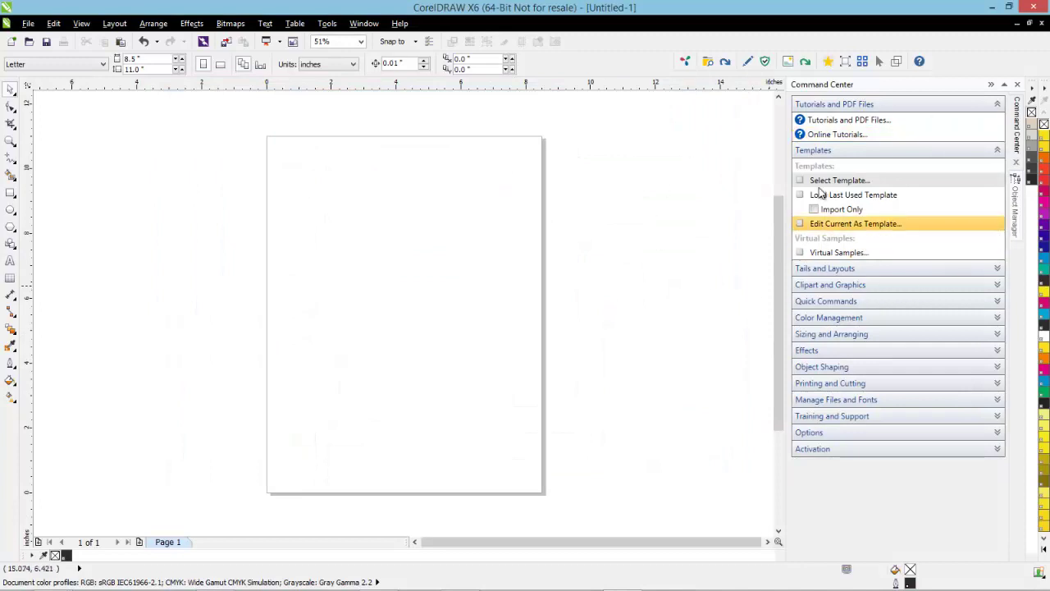
Open the Clipart Browser and download the latest clipart database files.
{"action": "left_click", "coordinate": [997, 285]}
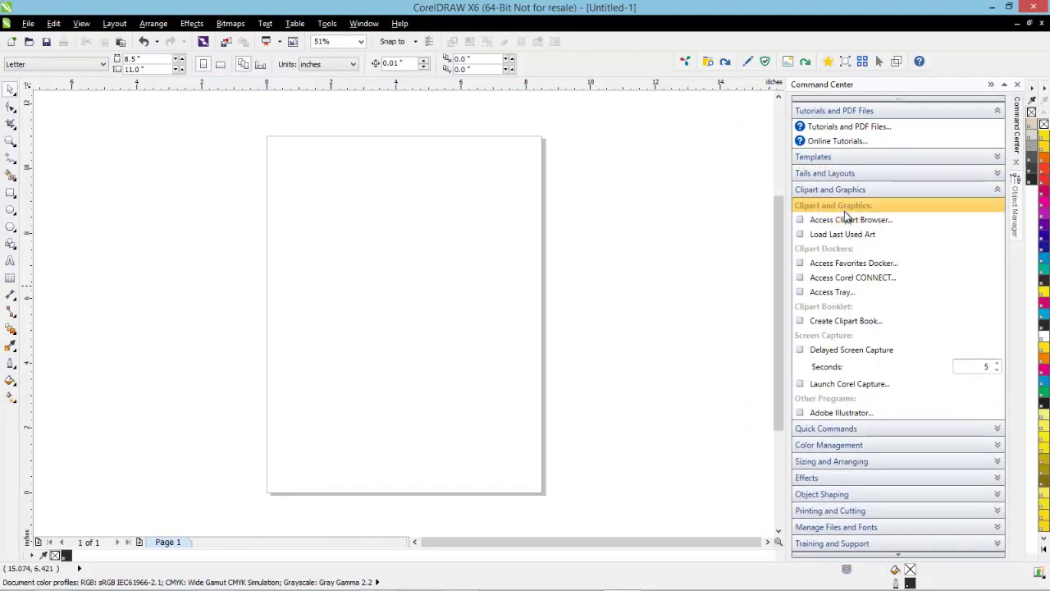
{"action": "left_click", "coordinate": [842, 221]}
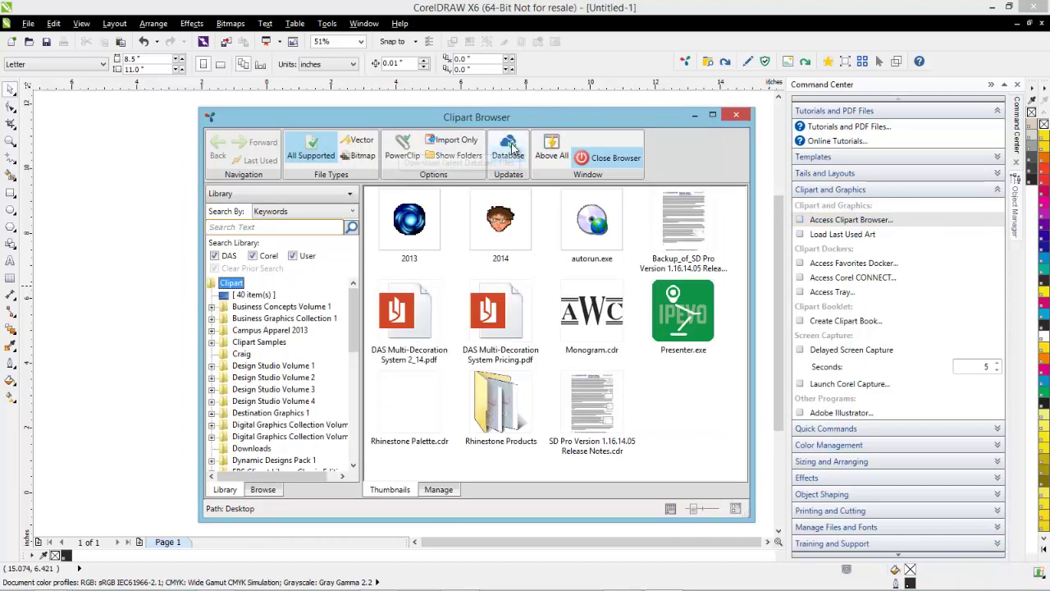
{"action": "left_click", "coordinate": [511, 146]}
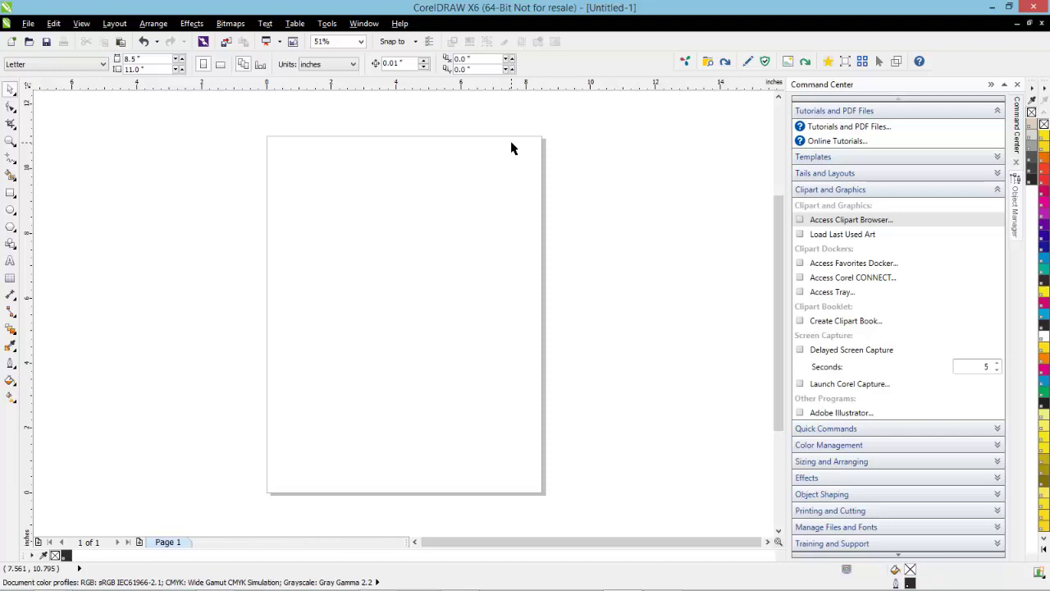
Create an athletic tail in the Tail1 style reading Tallwood with LIONS inside, shifting the script text slightly up and to the right.
{"action": "left_click", "coordinate": [998, 175]}
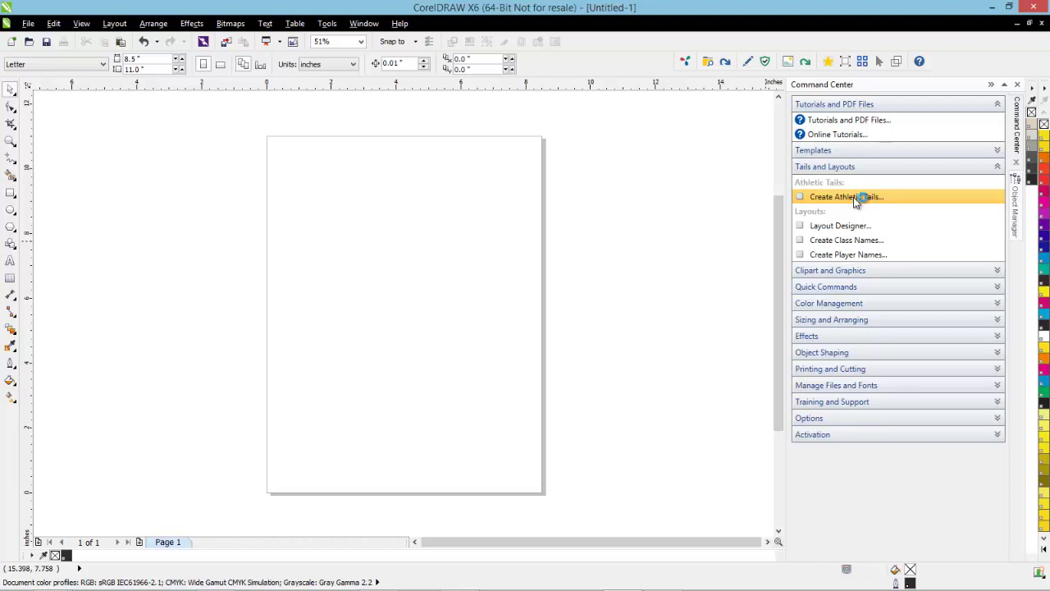
{"action": "left_click", "coordinate": [853, 197]}
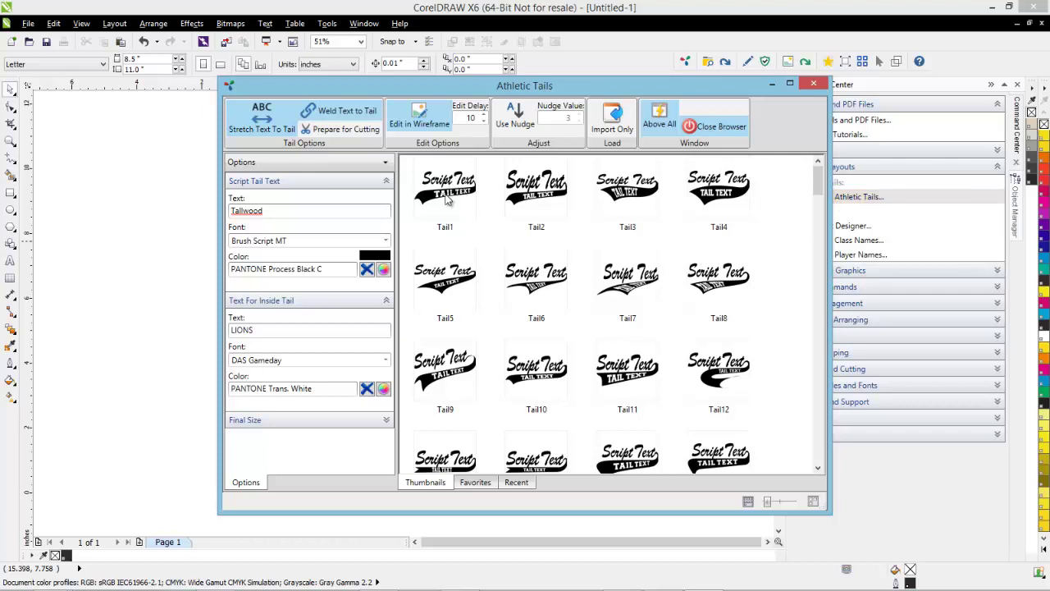
{"action": "left_click", "coordinate": [448, 200]}
{"action": "double_click", "coordinate": [447, 199]}
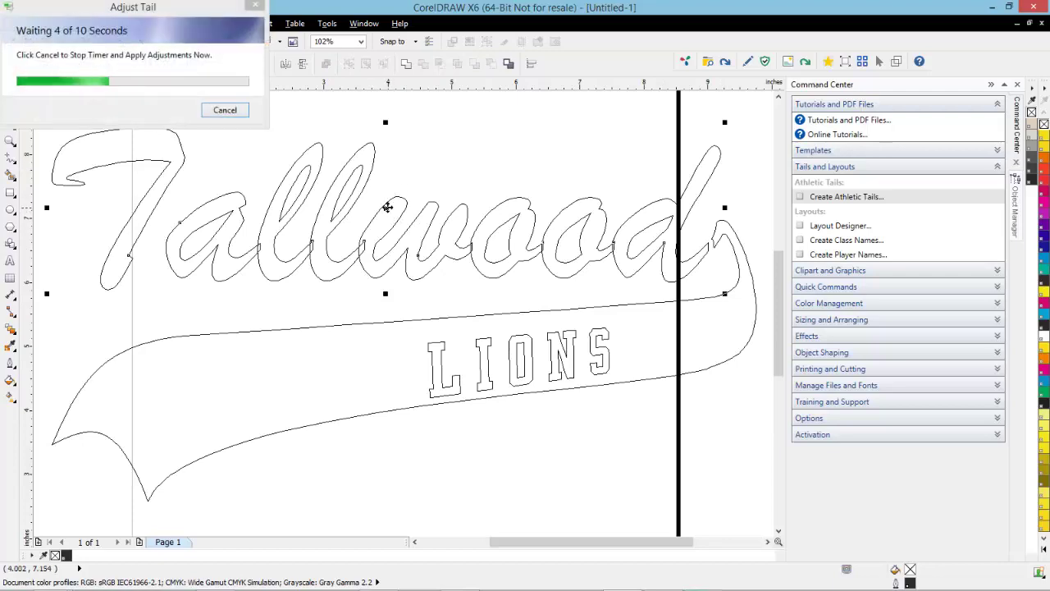
{"action": "left_click_drag", "start_coordinate": [387, 207], "coordinate": [391, 212]}
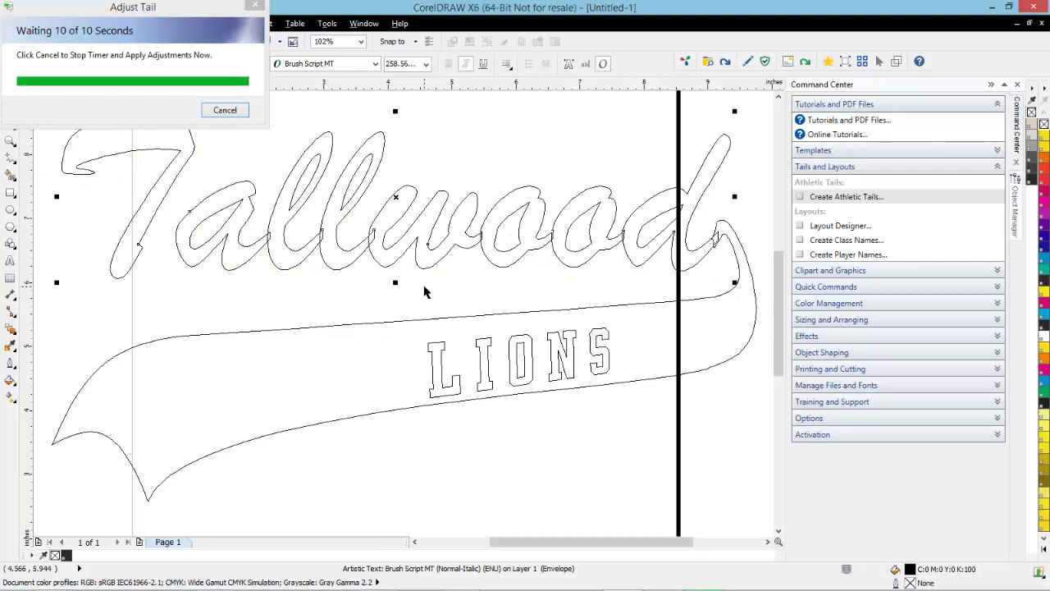
{"action": "left_click", "coordinate": [274, 289]}
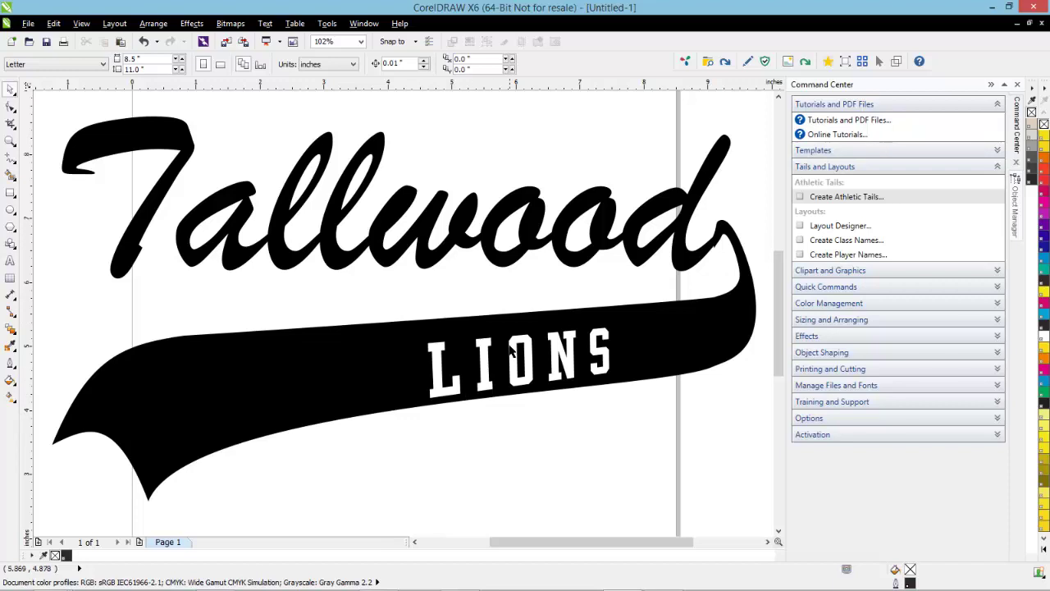
Apply a horizontal Split Front to the Tallwood design, with overlap cuts at about 4.45 and 5.25 inches.
{"action": "mouse_move", "coordinate": [517, 590]}
{"action": "left_click", "coordinate": [997, 352]}
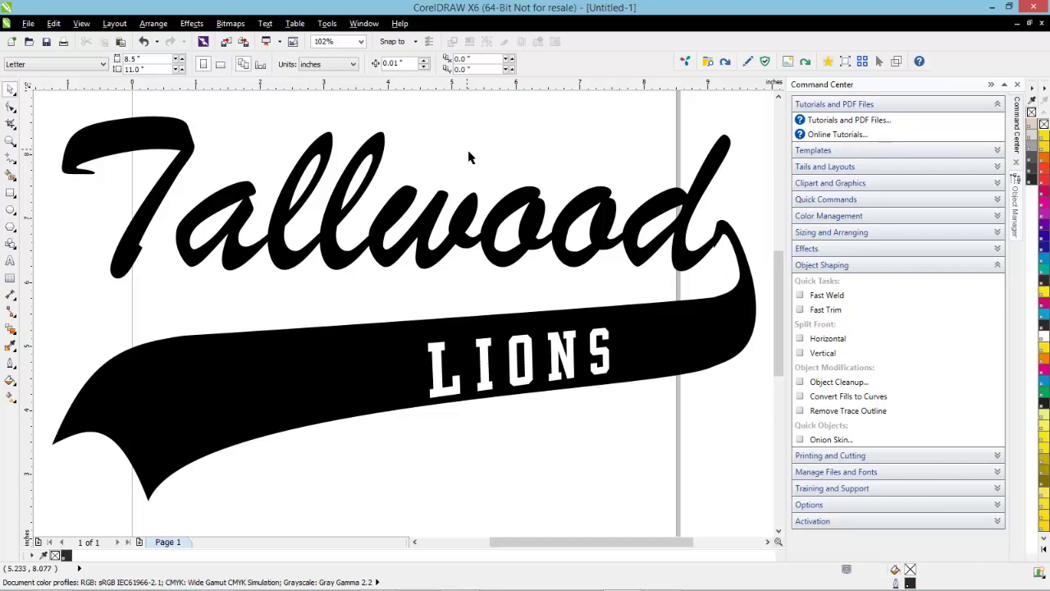
{"action": "left_click", "coordinate": [828, 339]}
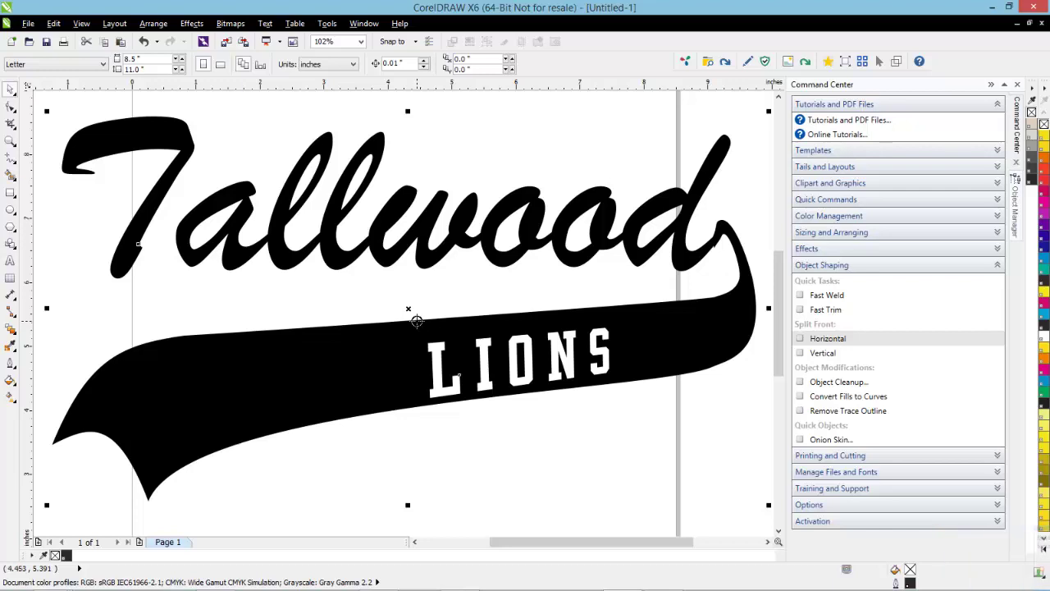
{"action": "left_click", "coordinate": [417, 320]}
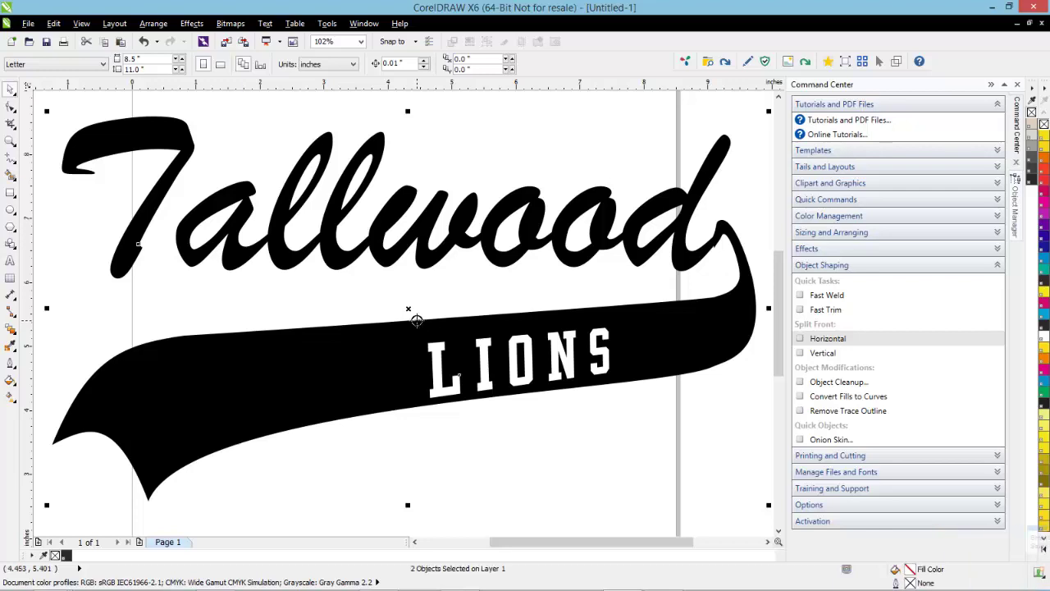
{"action": "left_click", "coordinate": [470, 316]}
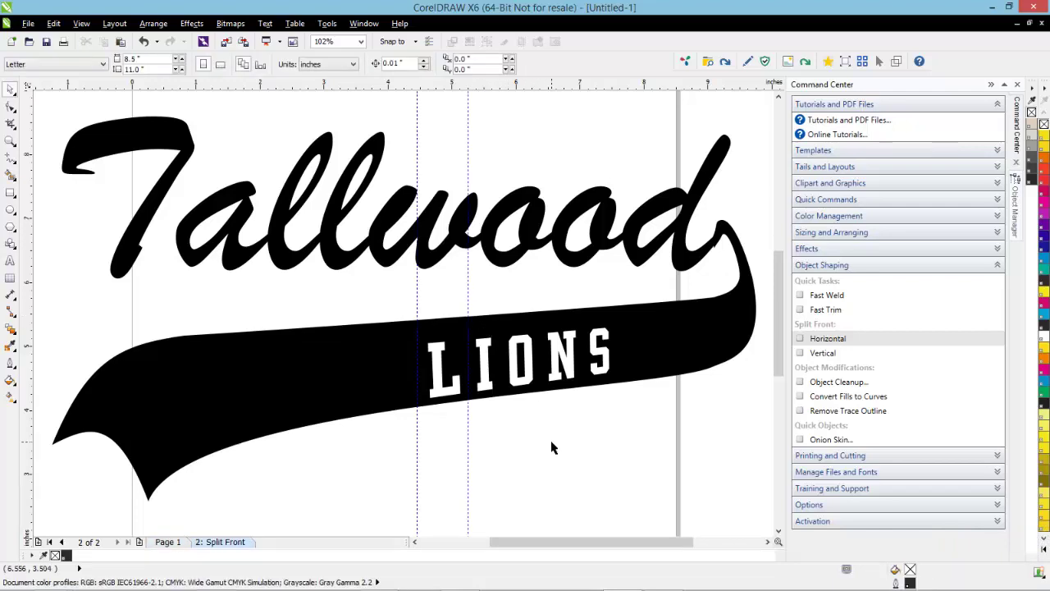
Switch to wireframe view and test the split by moving the right half aside, undoing each move.
{"action": "left_click_drag", "start_coordinate": [497, 343], "coordinate": [593, 320]}
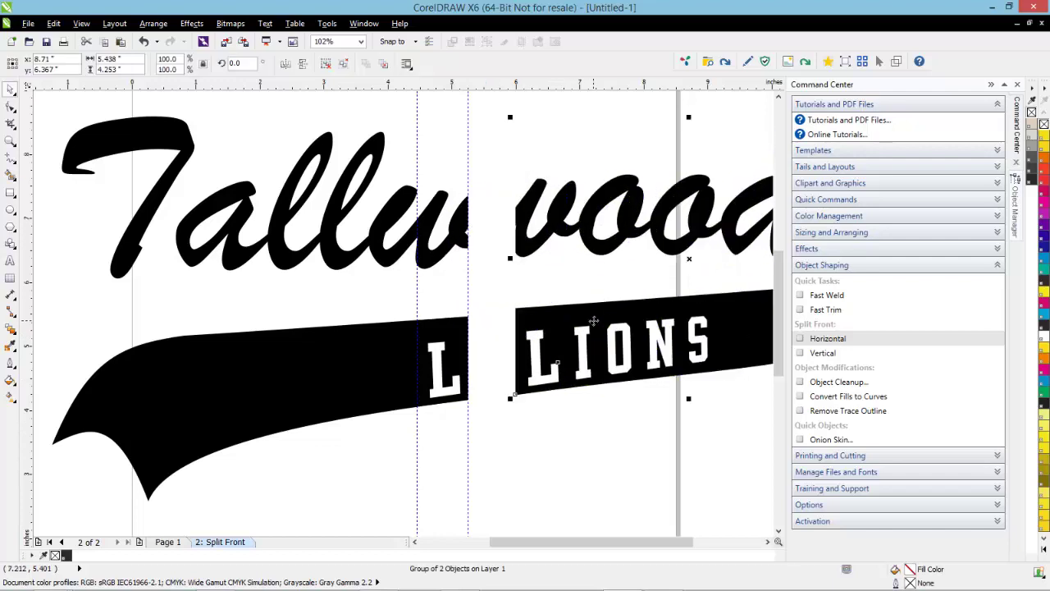
{"action": "key", "text": "ctrl+z"}
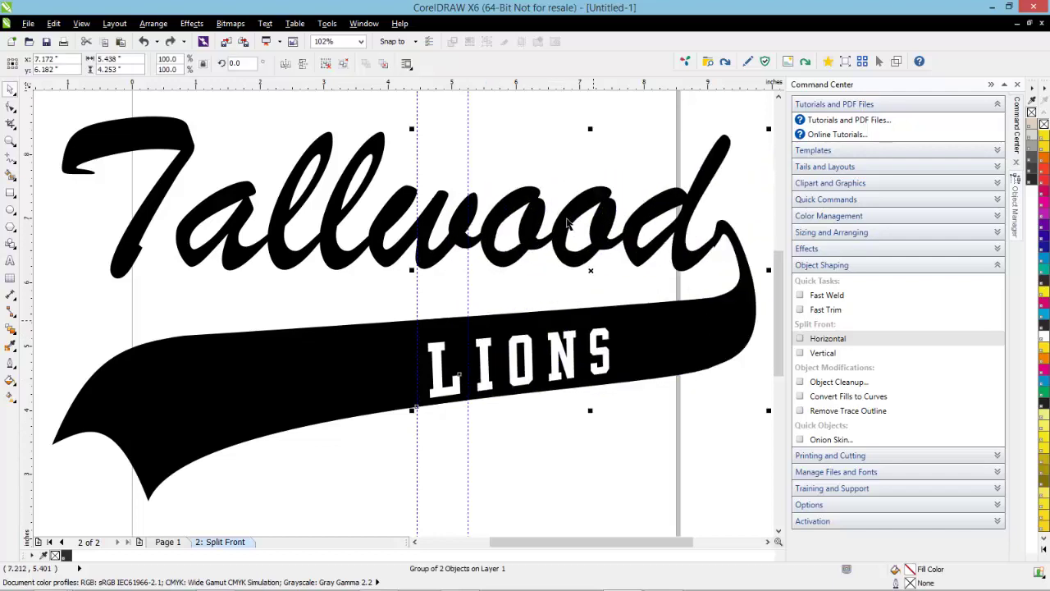
{"action": "left_click", "coordinate": [81, 23]}
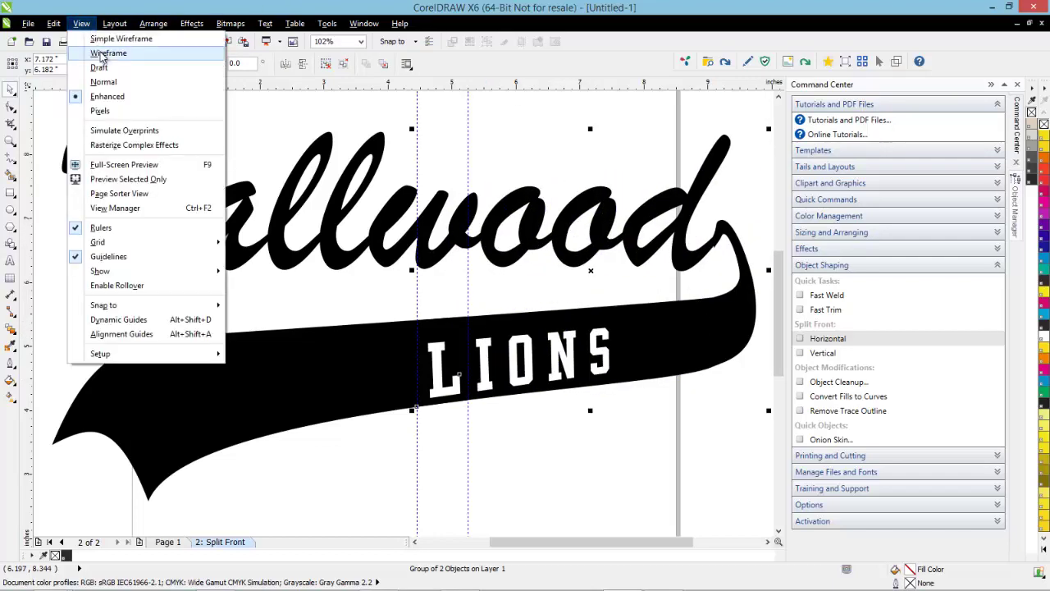
{"action": "left_click", "coordinate": [107, 52]}
{"action": "left_click", "coordinate": [562, 292]}
{"action": "left_click_drag", "start_coordinate": [525, 257], "coordinate": [575, 250]}
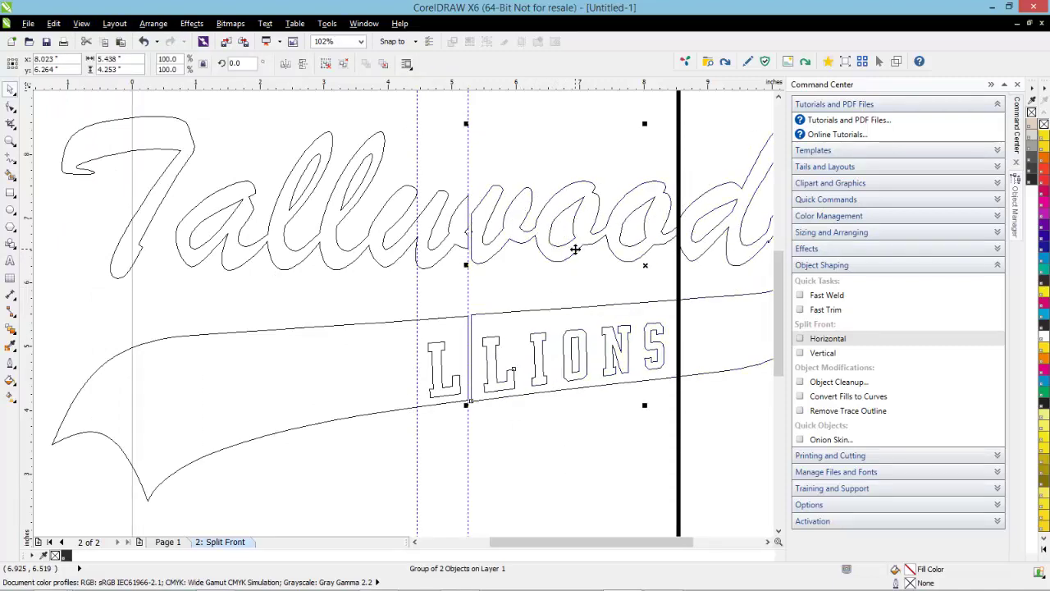
{"action": "key", "text": "ctrl+z"}
Delete the two vertical guidelines that mark the overlap area of the split design.
{"action": "left_click", "coordinate": [492, 132]}
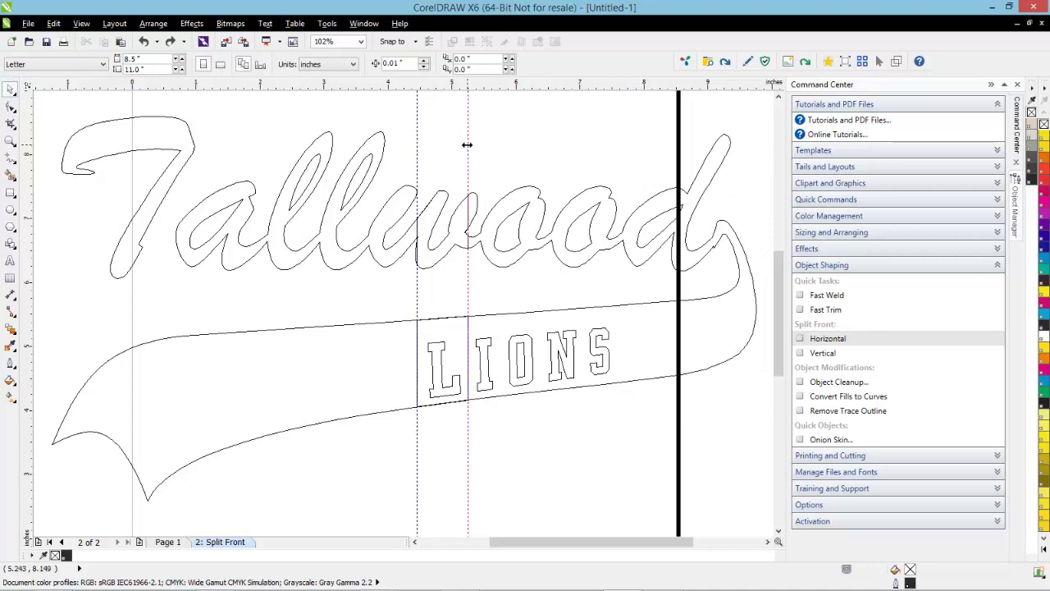
{"action": "left_click", "coordinate": [466, 144]}
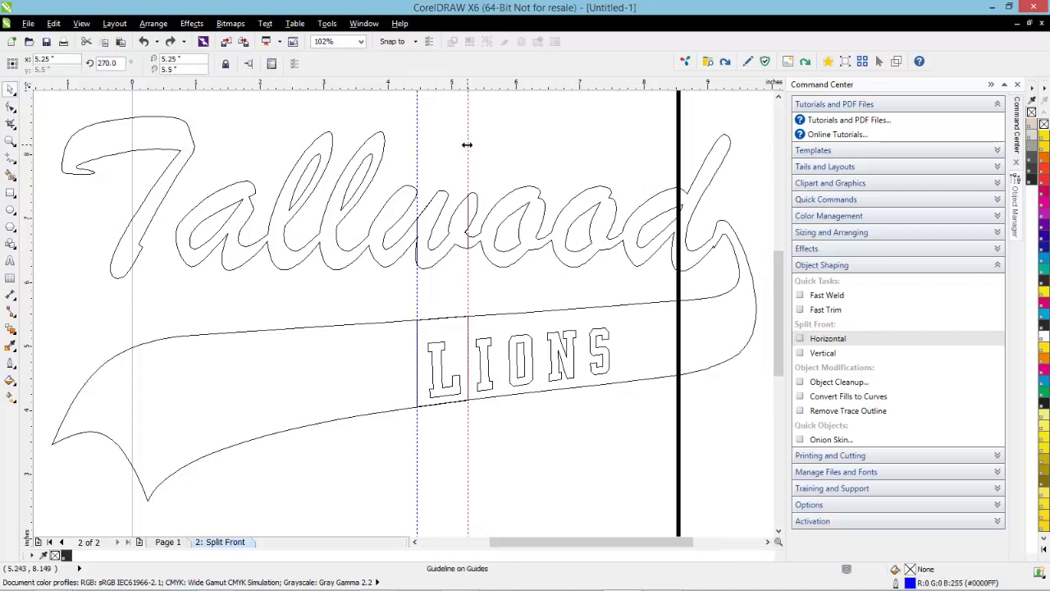
{"action": "key", "text": "Delete"}
{"action": "left_click", "coordinate": [416, 150]}
{"action": "key", "text": "Delete"}
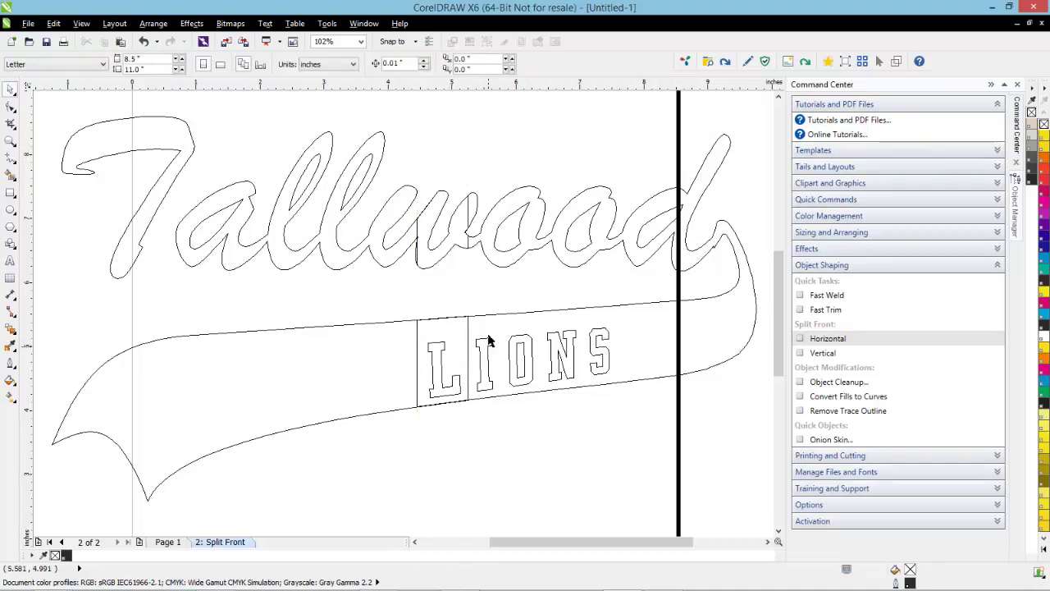
Slide the right half of the split design away until its cut edge meets the left half's edge, and undo the move.
{"action": "left_click", "coordinate": [579, 310]}
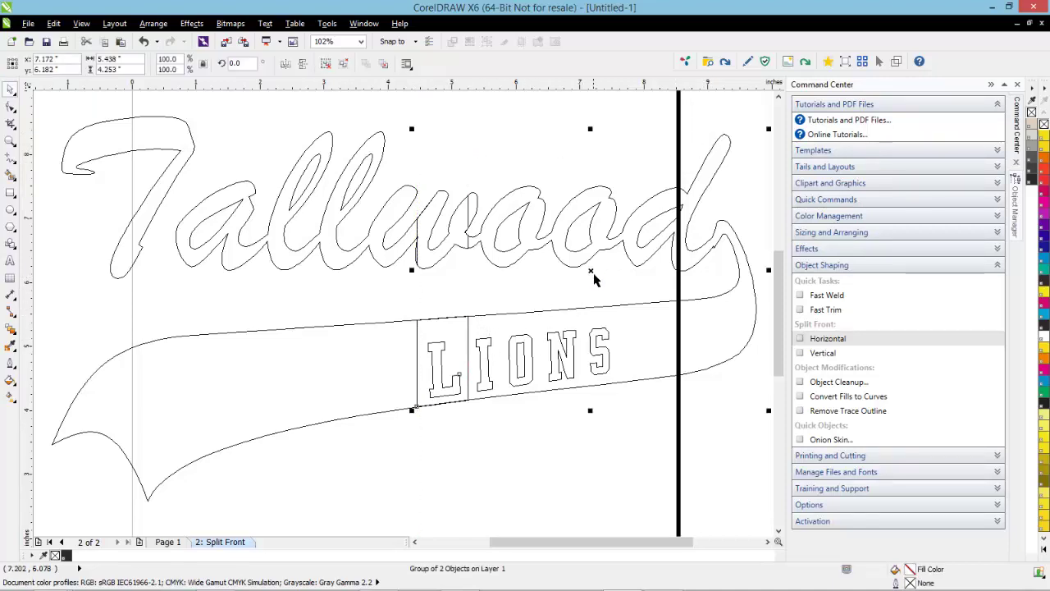
{"action": "left_click_drag", "start_coordinate": [589, 269], "coordinate": [642, 260]}
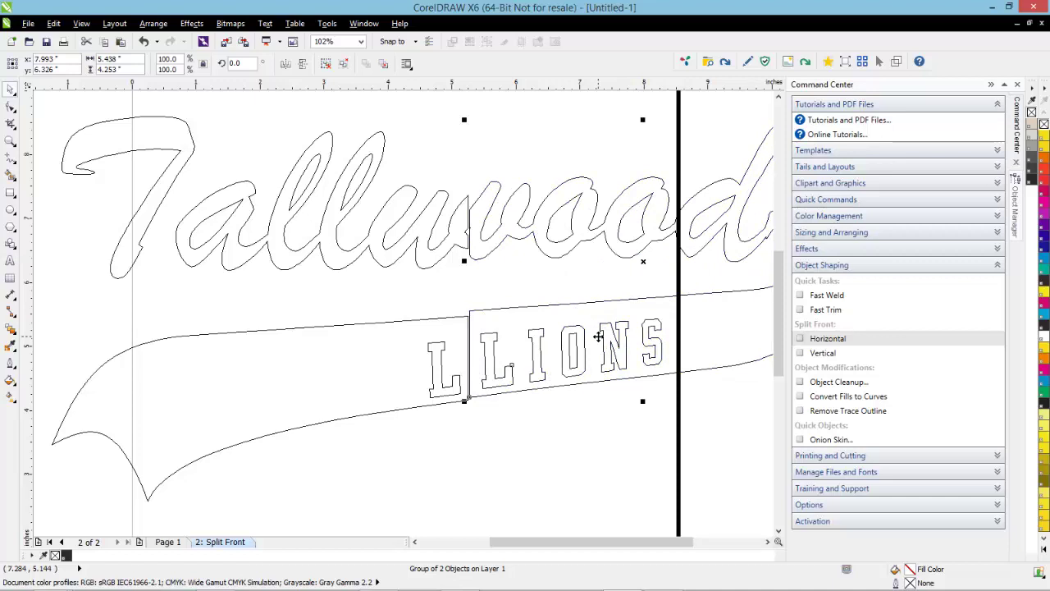
{"action": "left_click", "coordinate": [556, 457]}
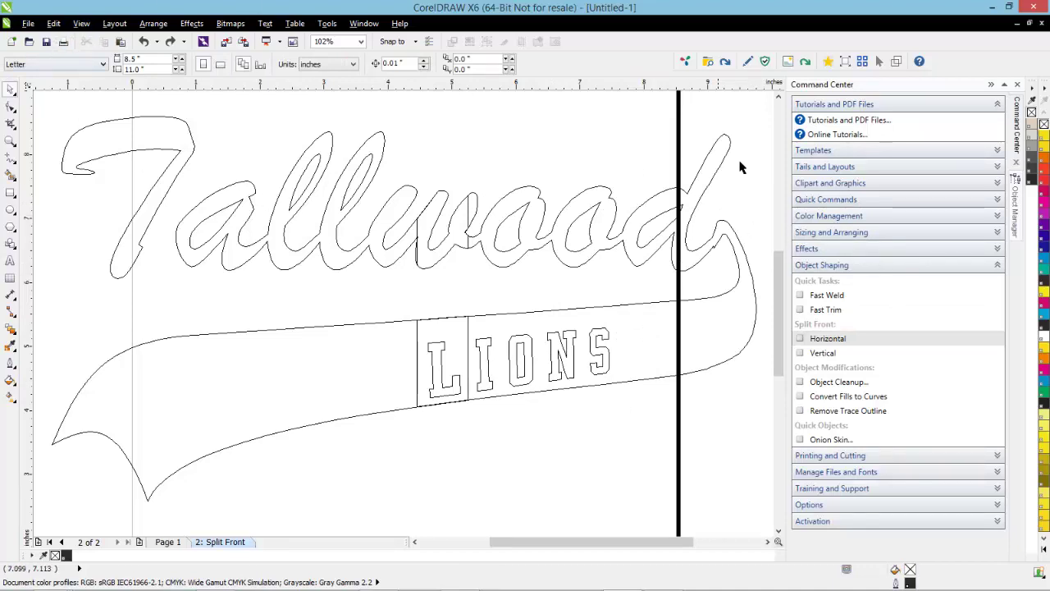
Return the split design to the normal filled view and open the Size Design tool.
{"action": "left_click", "coordinate": [896, 64]}
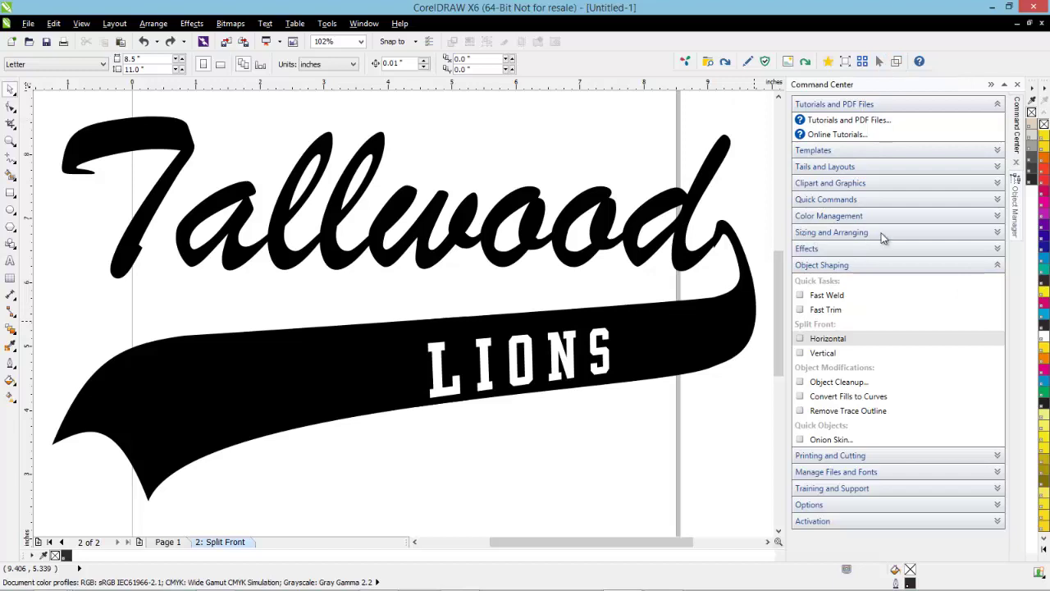
{"action": "left_click", "coordinate": [998, 233]}
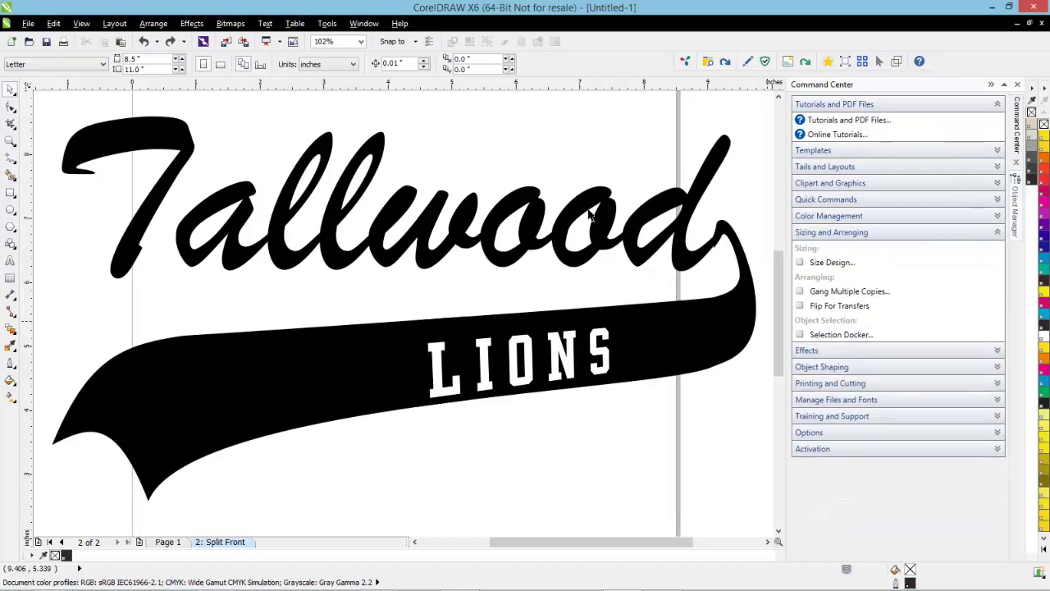
{"action": "left_click", "coordinate": [827, 264]}
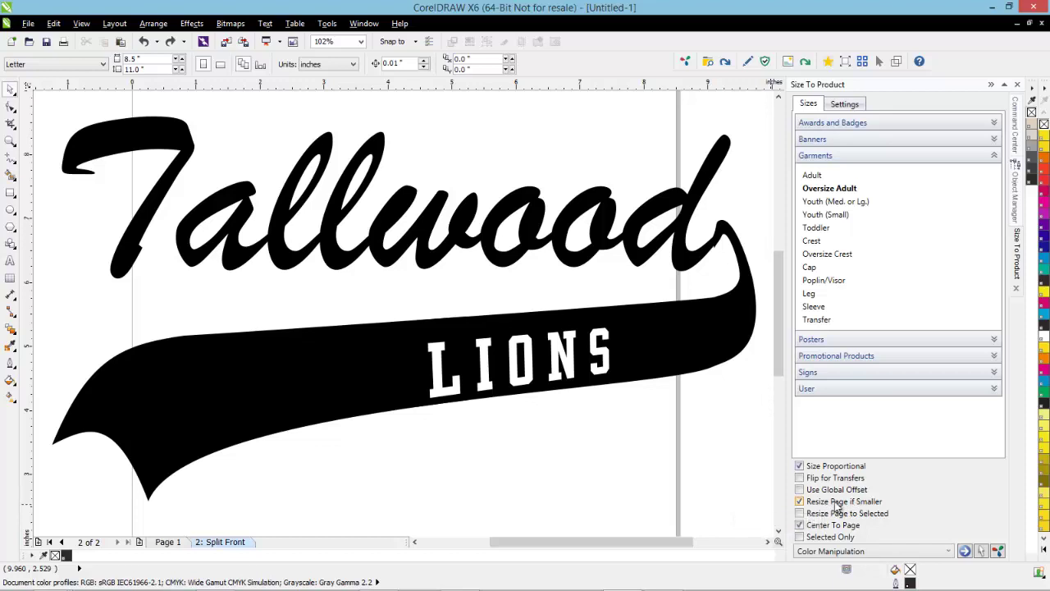
Review the global offset values and size the split Tallwood design proportionally to the Adult garment size.
{"action": "left_click", "coordinate": [848, 105]}
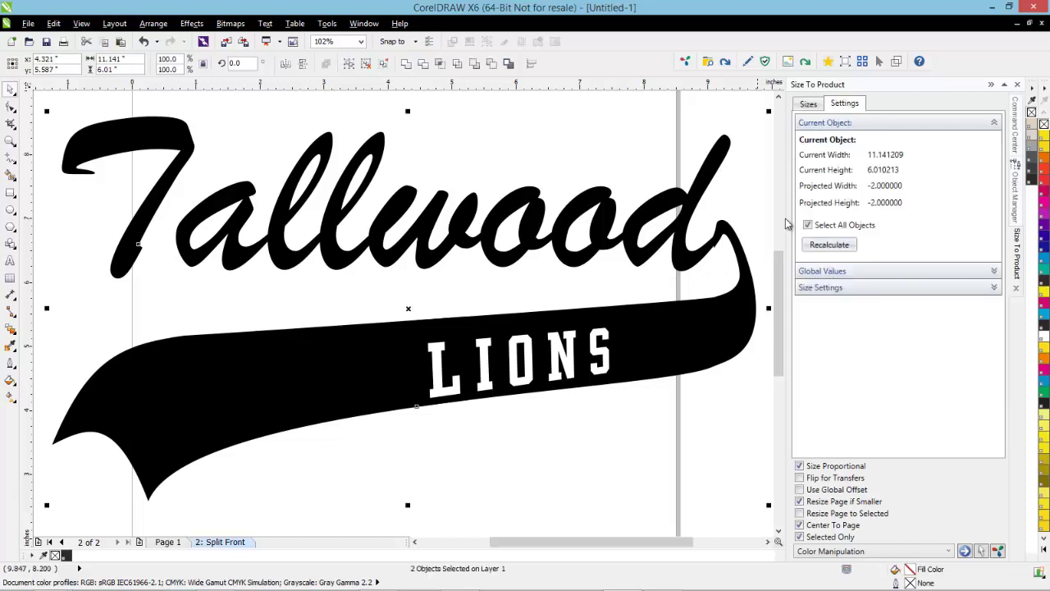
{"action": "left_click", "coordinate": [994, 271]}
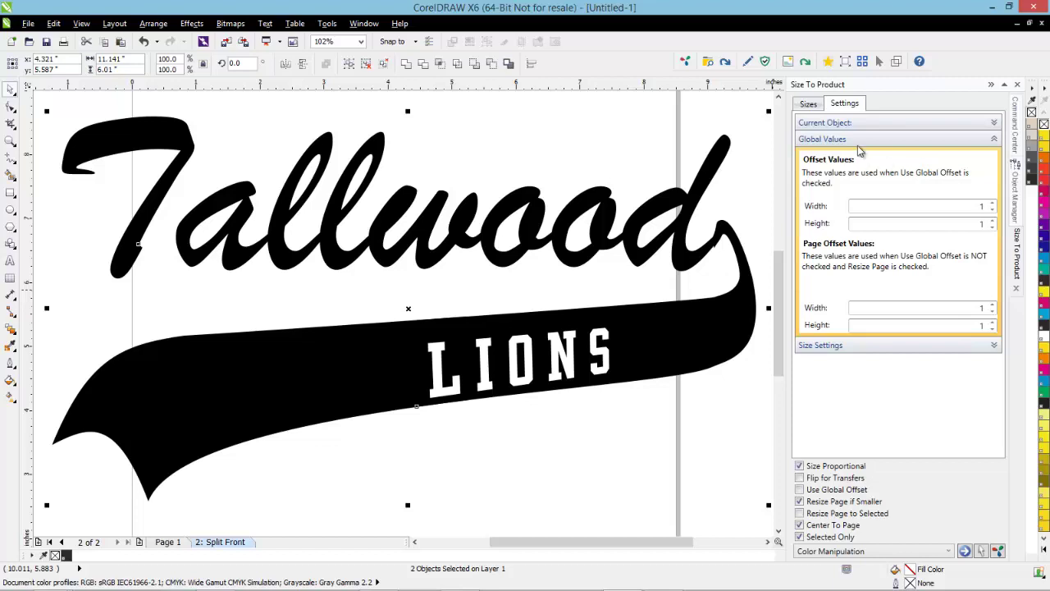
{"action": "left_click", "coordinate": [808, 104]}
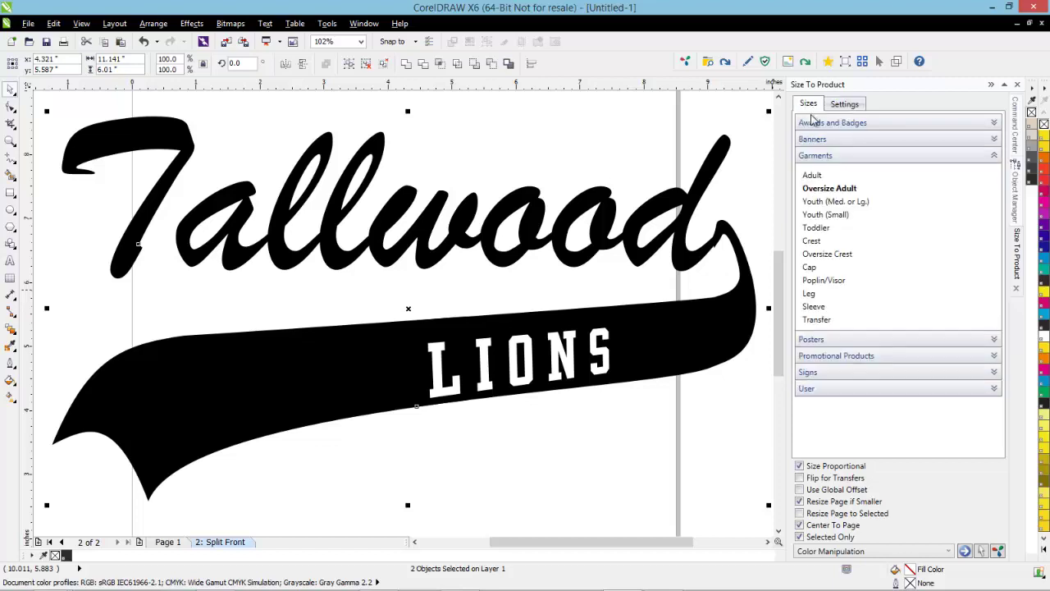
{"action": "left_click", "coordinate": [818, 177]}
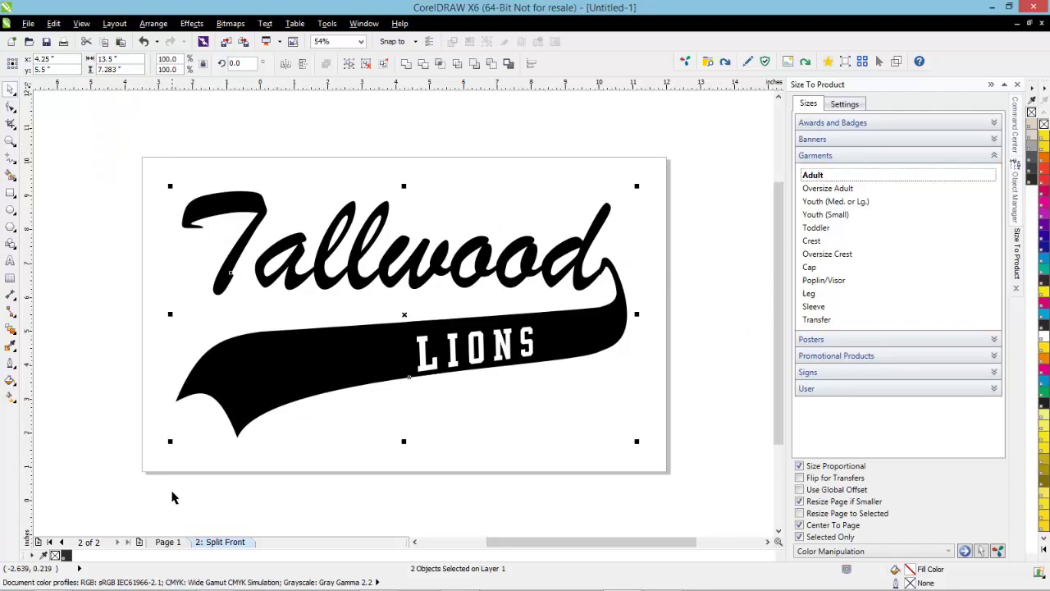
{"action": "left_click", "coordinate": [994, 156]}
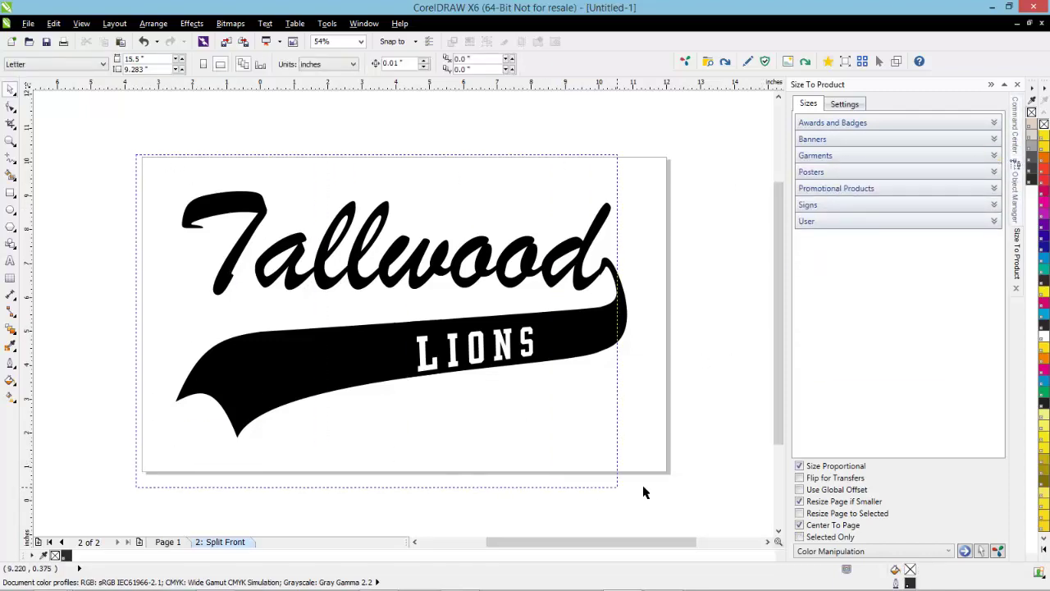
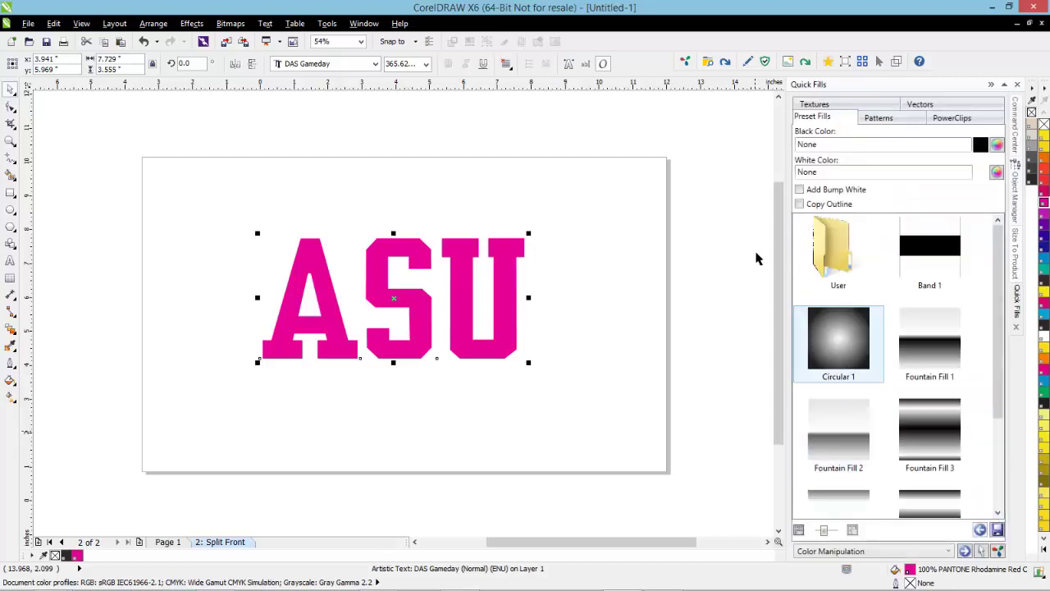
Browse the PowerClip and vector fills, and fill the magenta ASU text with the PAC12 zebra vector pattern.
{"action": "left_click", "coordinate": [957, 119]}
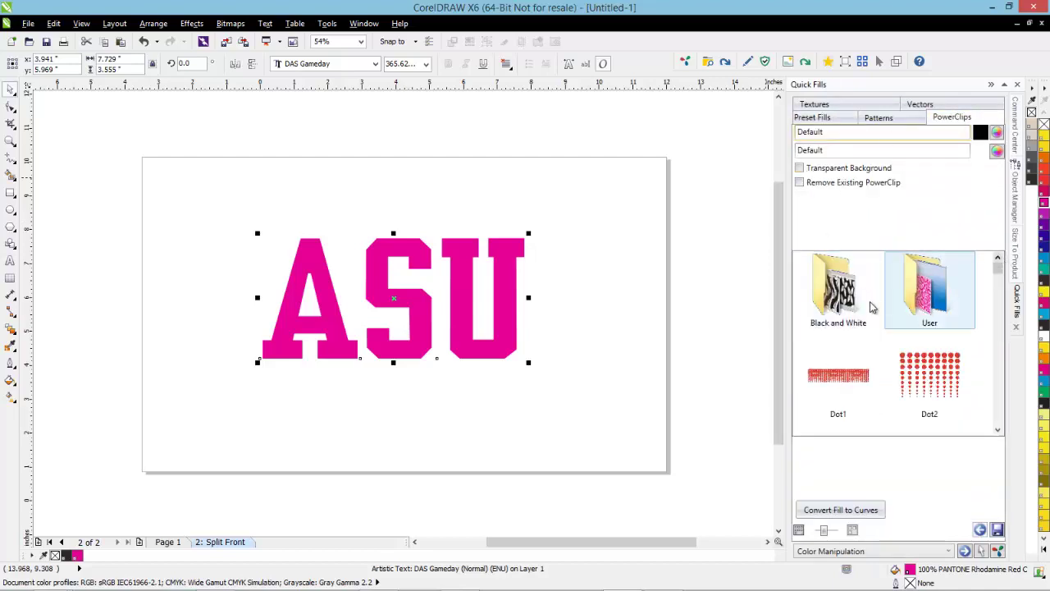
{"action": "left_click_drag", "start_coordinate": [1000, 273], "coordinate": [1002, 292]}
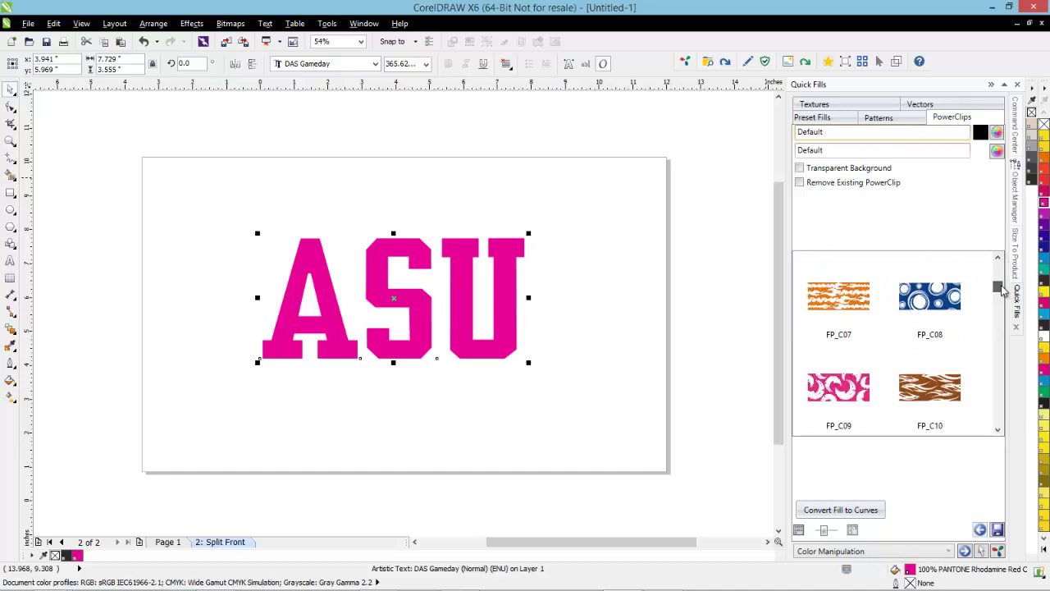
{"action": "left_click_drag", "start_coordinate": [1003, 293], "coordinate": [1005, 252]}
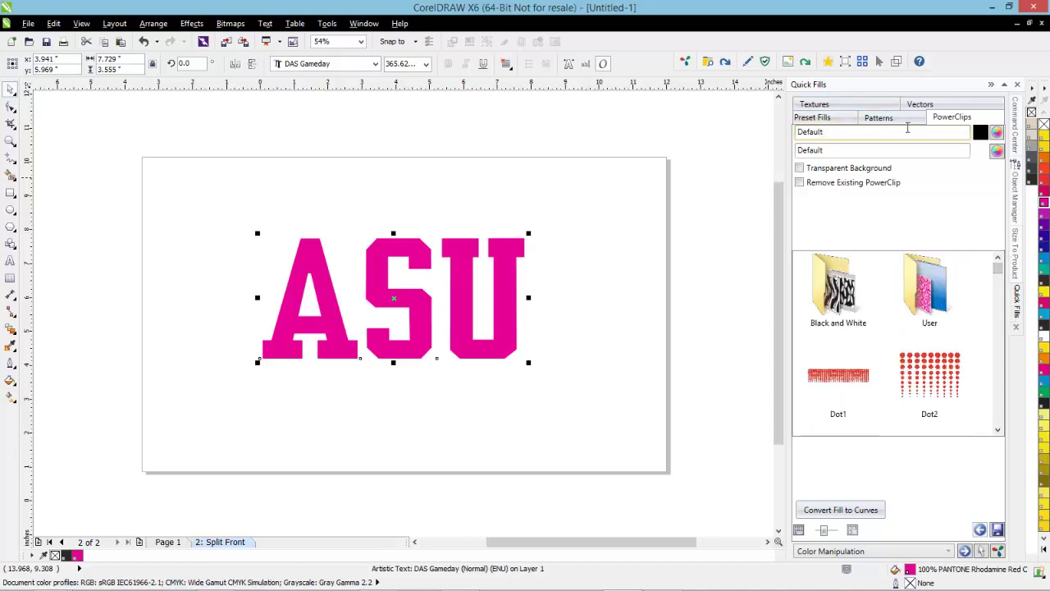
{"action": "left_click", "coordinate": [925, 104]}
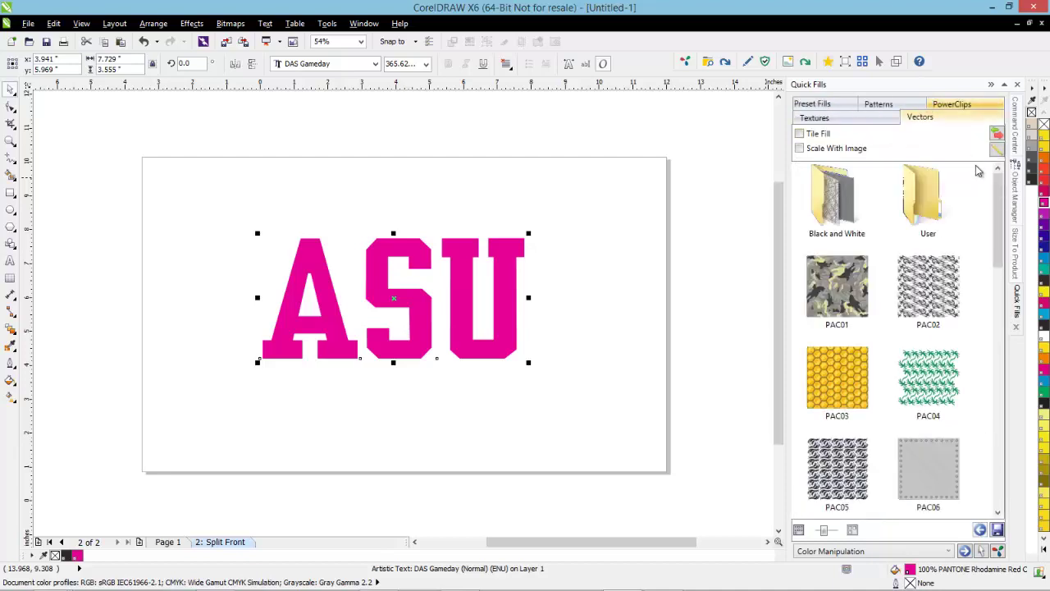
{"action": "left_click_drag", "start_coordinate": [996, 215], "coordinate": [999, 322]}
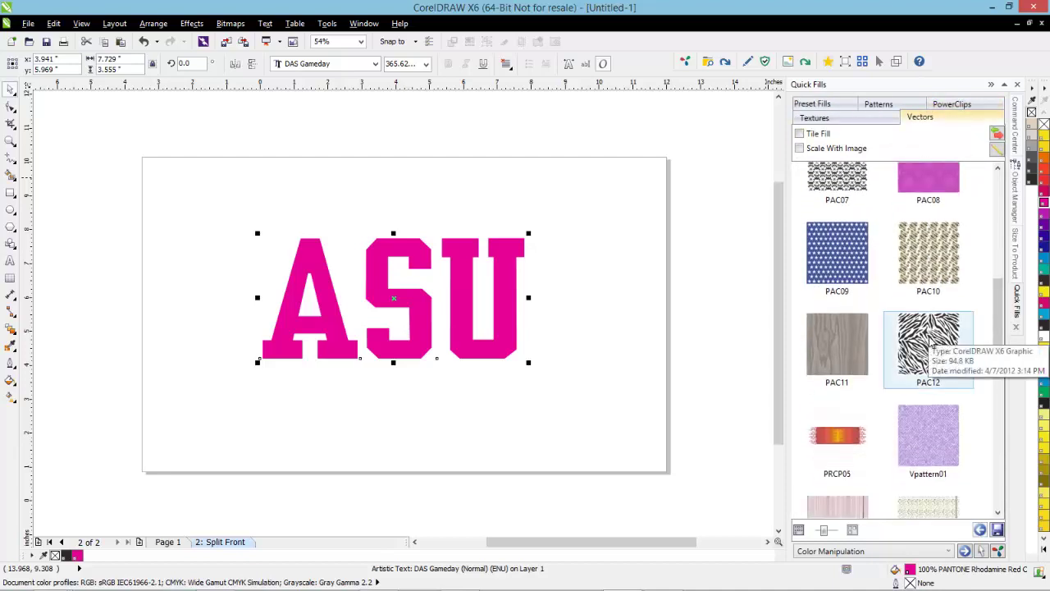
{"action": "left_click", "coordinate": [927, 345]}
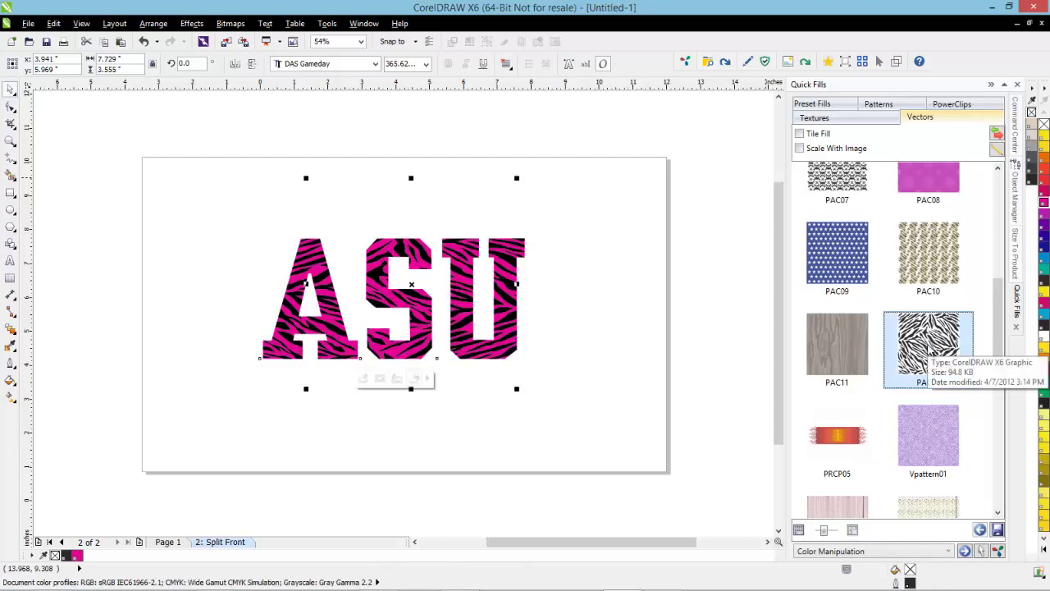
{"action": "left_click", "coordinate": [293, 218]}
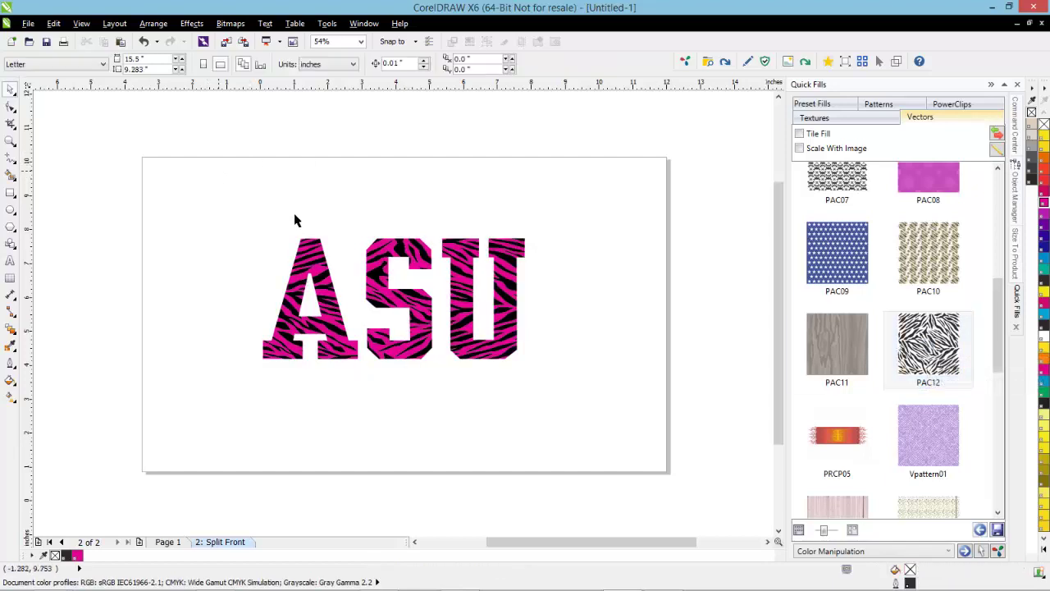
Switch to wireframe view and convert the ASU text's zebra PowerClip fill to curves.
{"action": "left_click", "coordinate": [325, 263]}
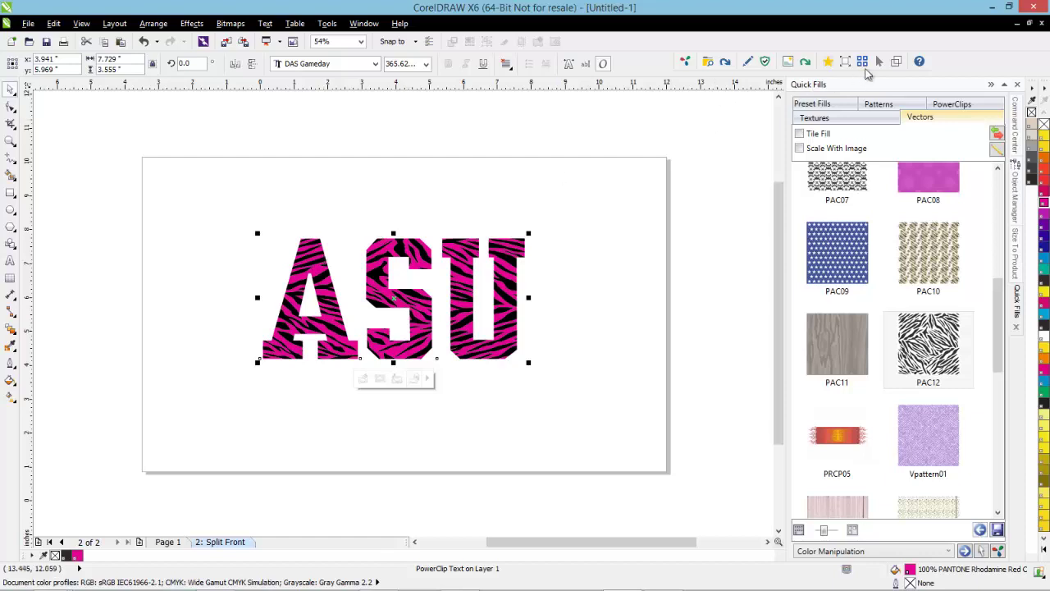
{"action": "left_click", "coordinate": [896, 61]}
{"action": "left_click", "coordinate": [419, 201]}
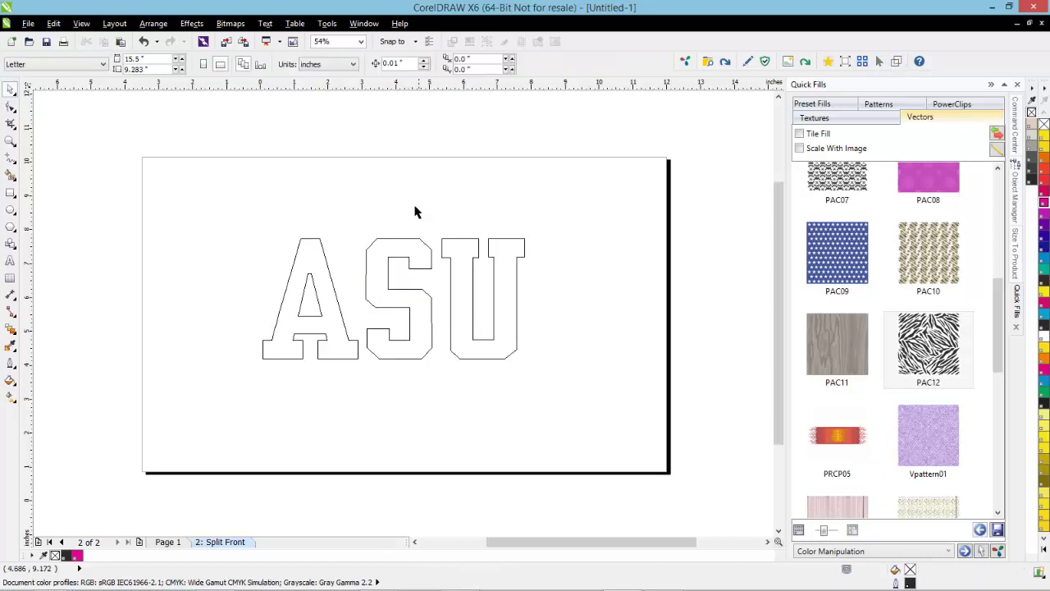
{"action": "left_click", "coordinate": [408, 261]}
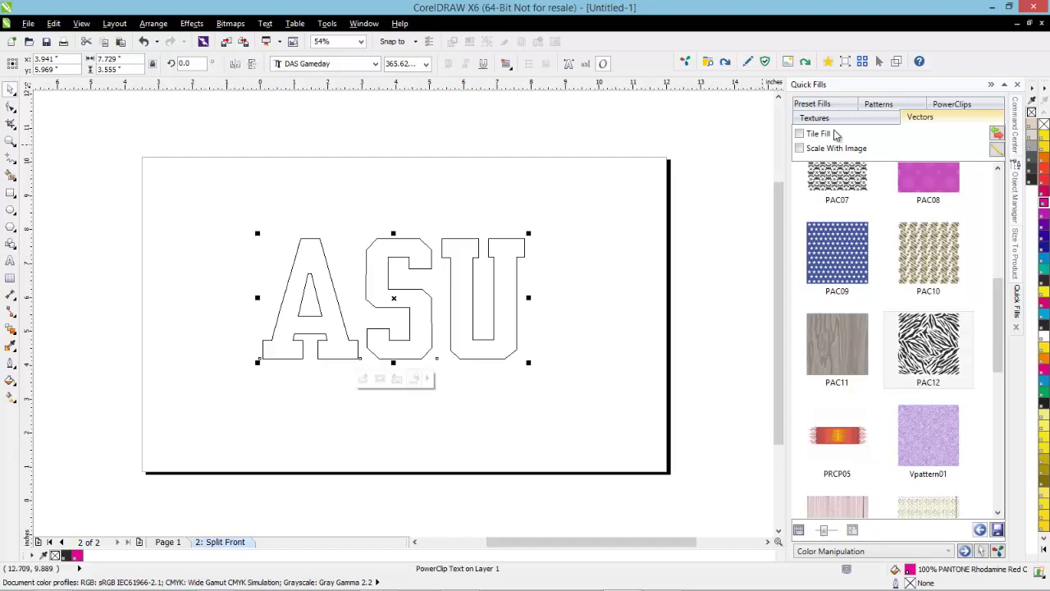
{"action": "left_click", "coordinate": [964, 107]}
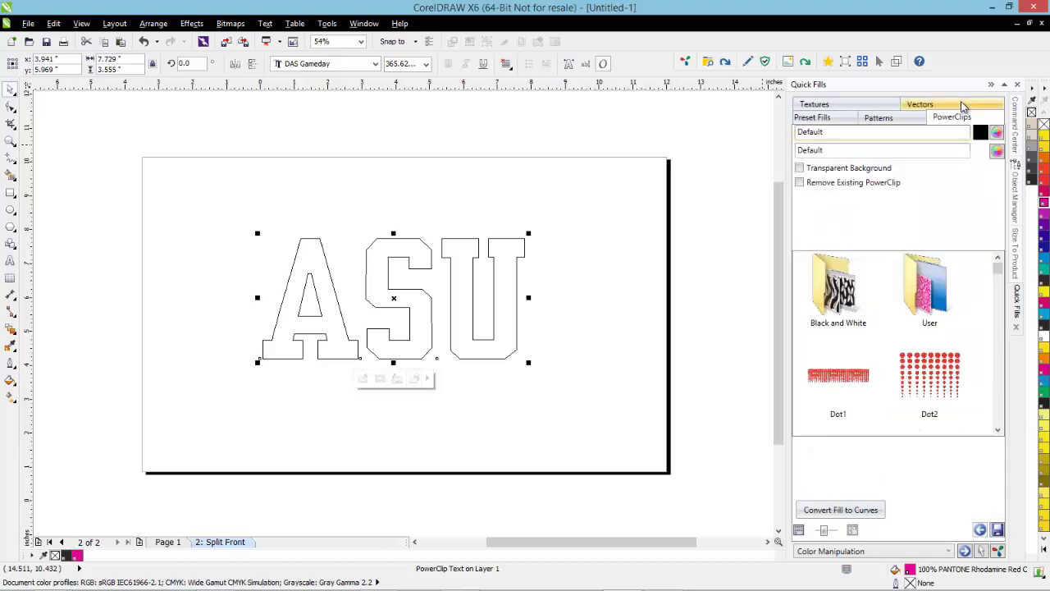
{"action": "left_click", "coordinate": [837, 511]}
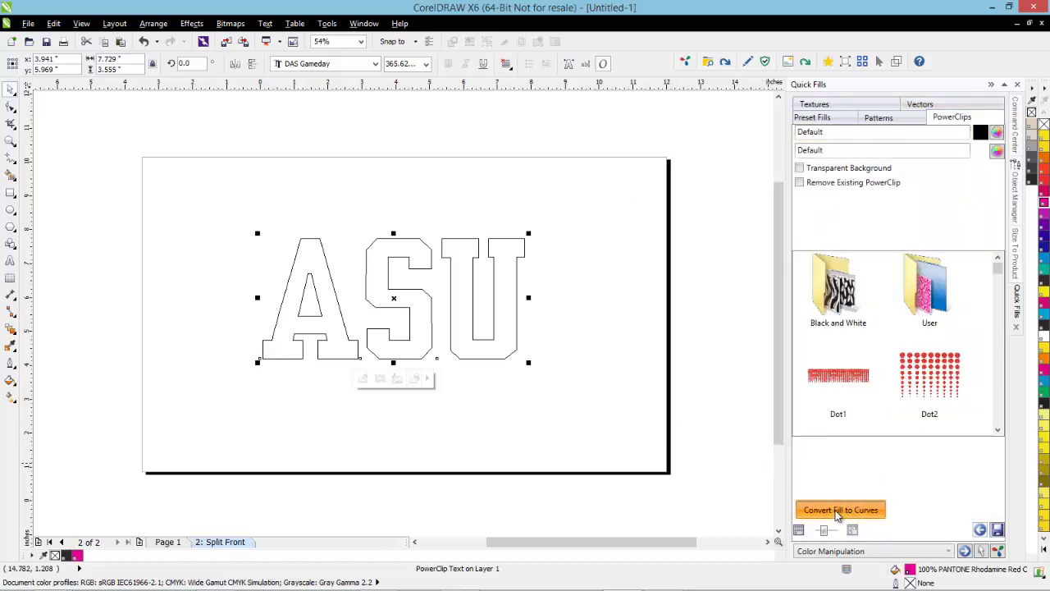
{"action": "left_click", "coordinate": [628, 304]}
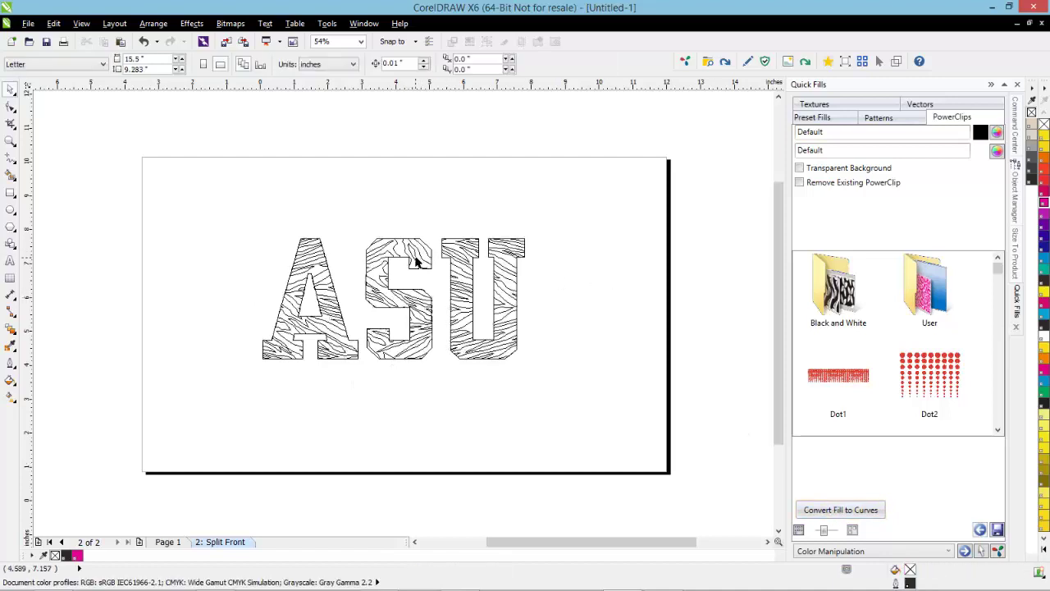
Move one outlined stripe curve from the upper part of the S above the letters, and undo the move.
{"action": "left_click", "coordinate": [438, 197]}
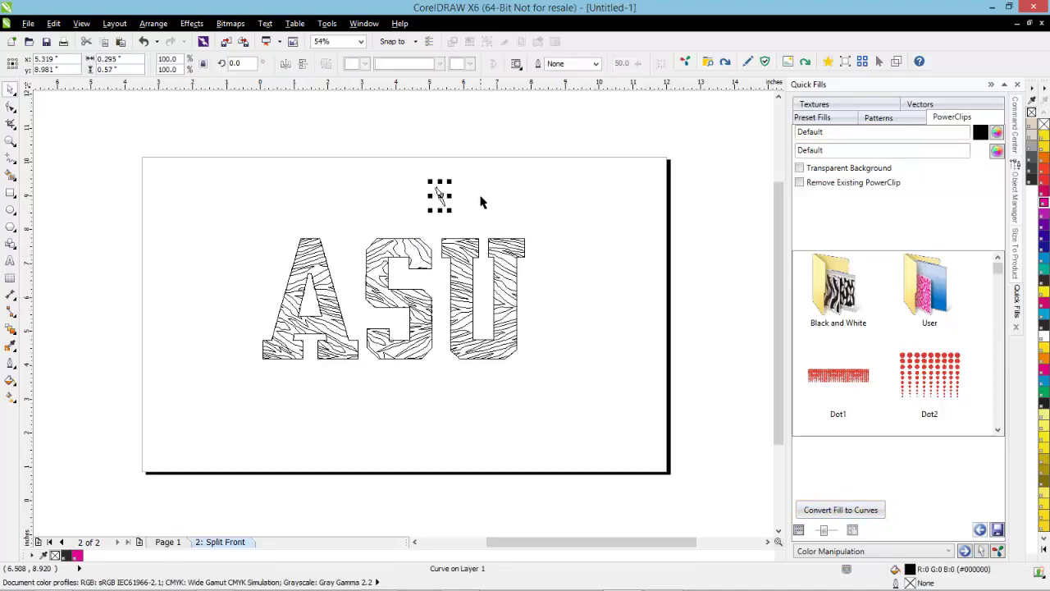
{"action": "left_click_drag", "start_coordinate": [438, 197], "coordinate": [412, 254]}
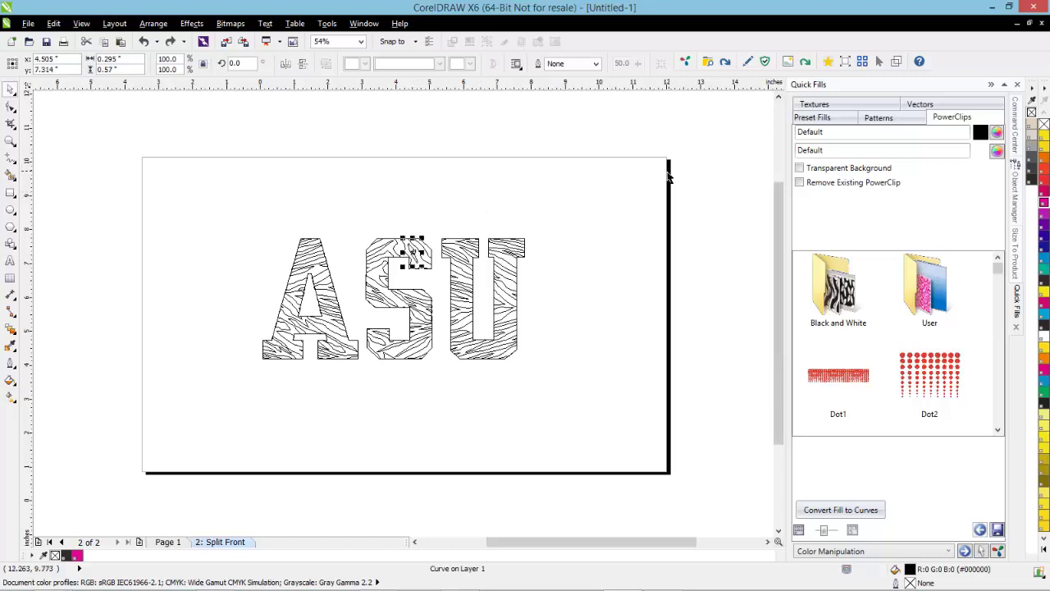
{"action": "left_click", "coordinate": [556, 164]}
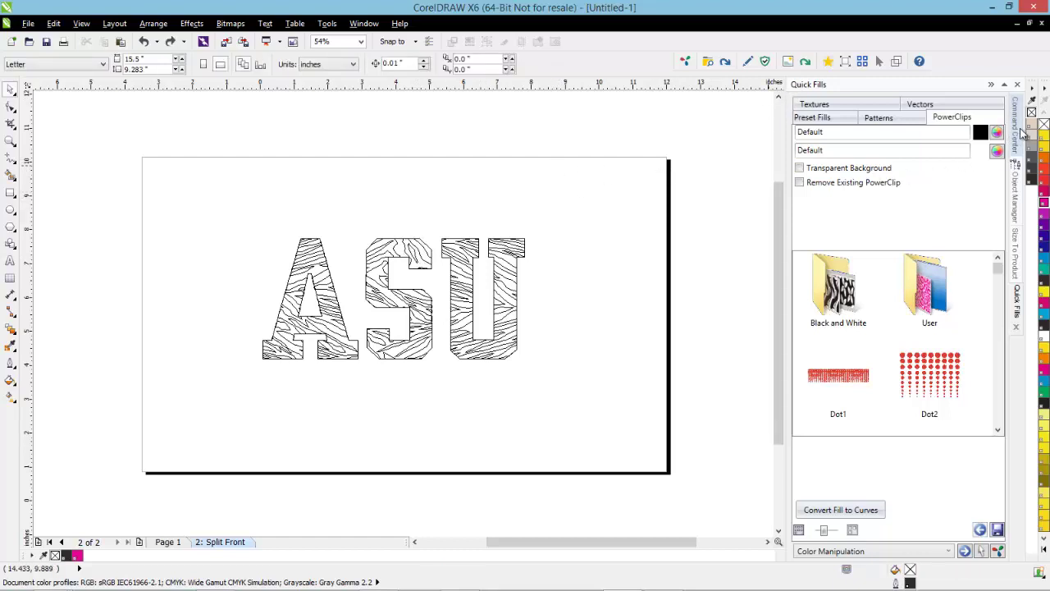
Locate Convert Fills to Curves among the Object Shaping commands and return the ASU artwork to the normal filled view.
{"action": "left_click", "coordinate": [1019, 131]}
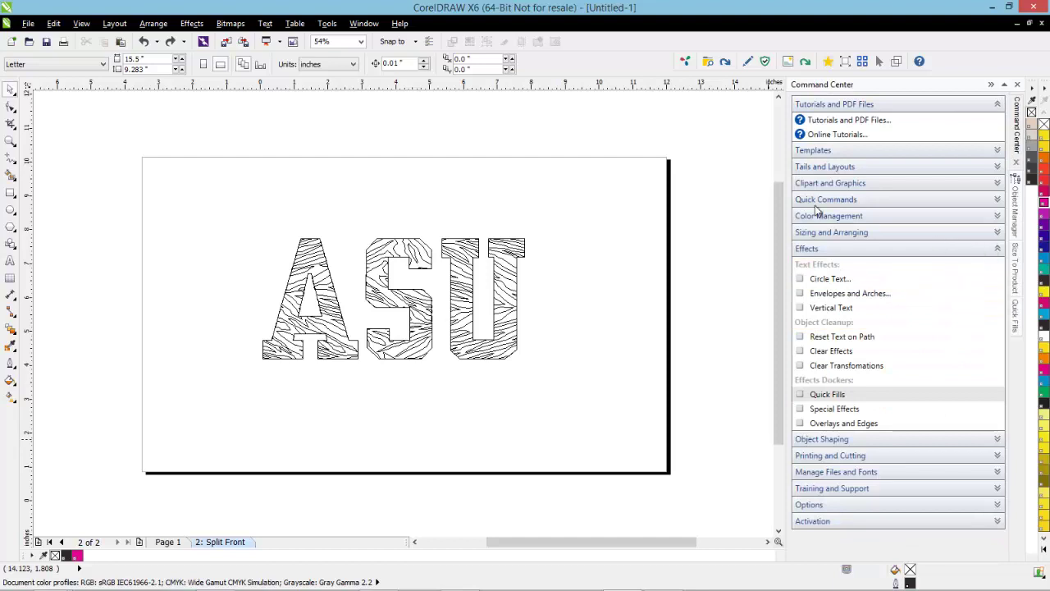
{"action": "left_click", "coordinate": [997, 439]}
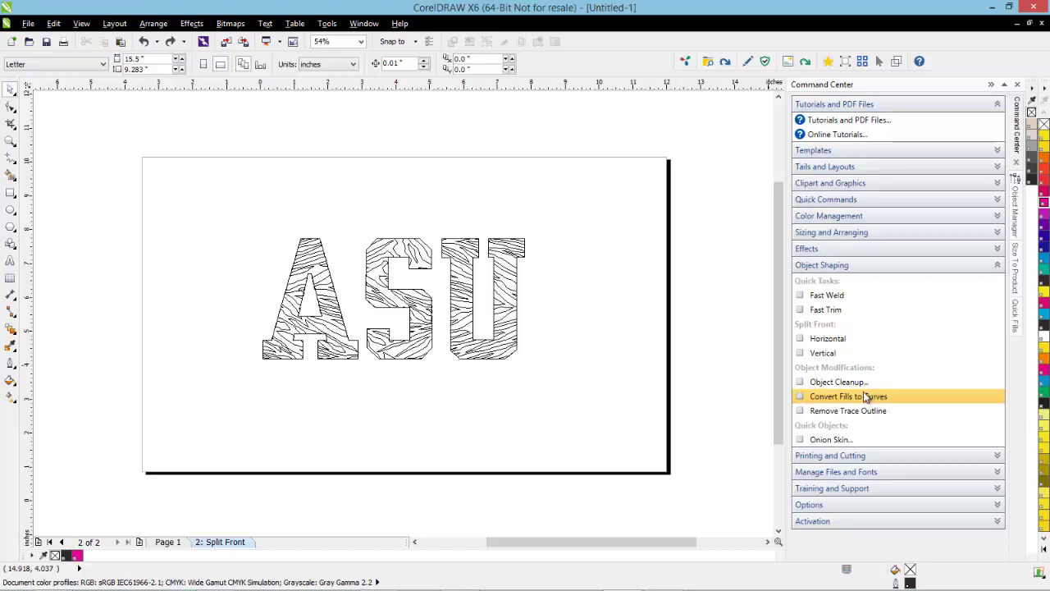
{"action": "left_click", "coordinate": [895, 61]}
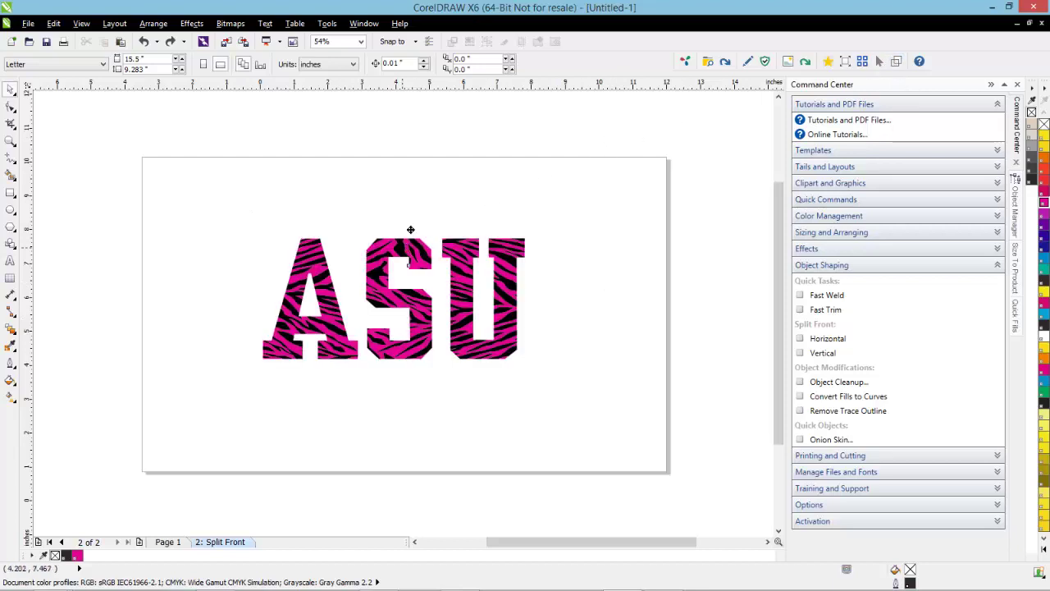
Pull a black stripe from the top of the S above the letters in the filled view, and undo the move.
{"action": "left_click", "coordinate": [419, 203]}
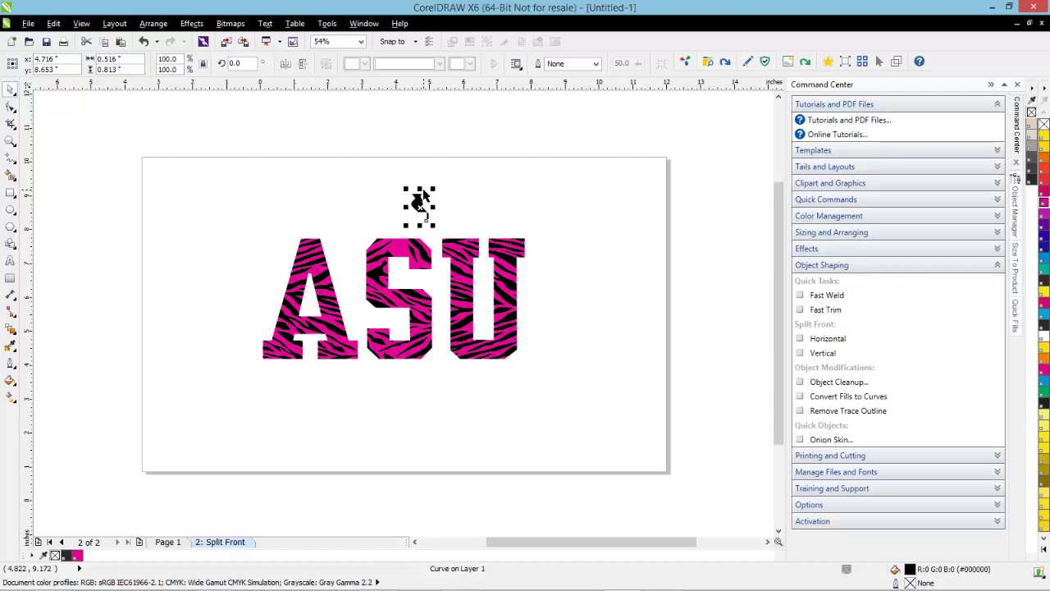
{"action": "left_click_drag", "start_coordinate": [417, 204], "coordinate": [403, 250]}
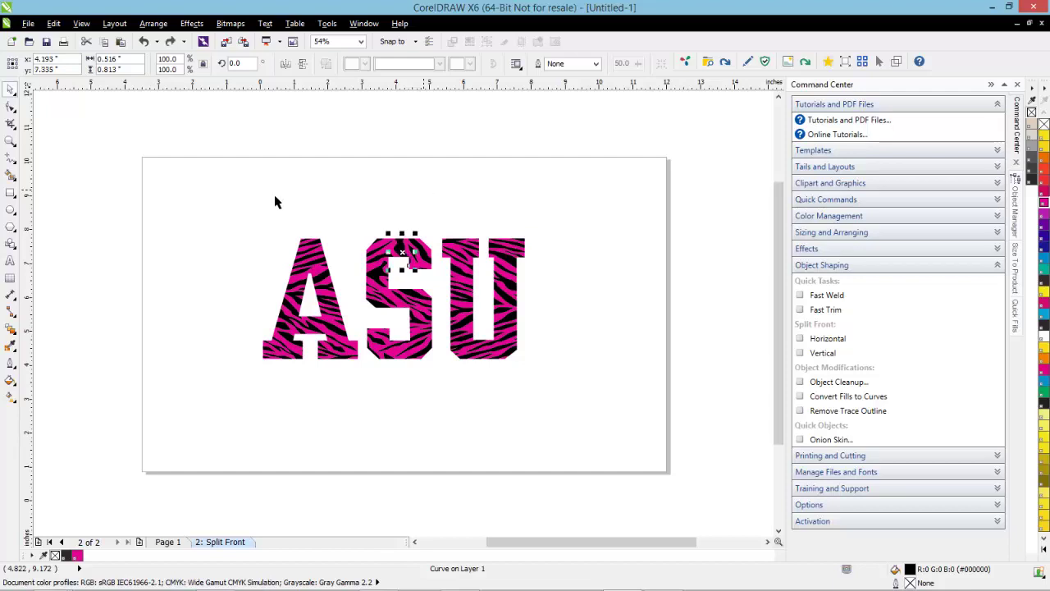
{"action": "left_click", "coordinate": [270, 202]}
Delete all of the zebra-filled ASU artwork and add the artistic text "USA" on the empty page.
{"action": "left_click_drag", "start_coordinate": [204, 182], "coordinate": [572, 478]}
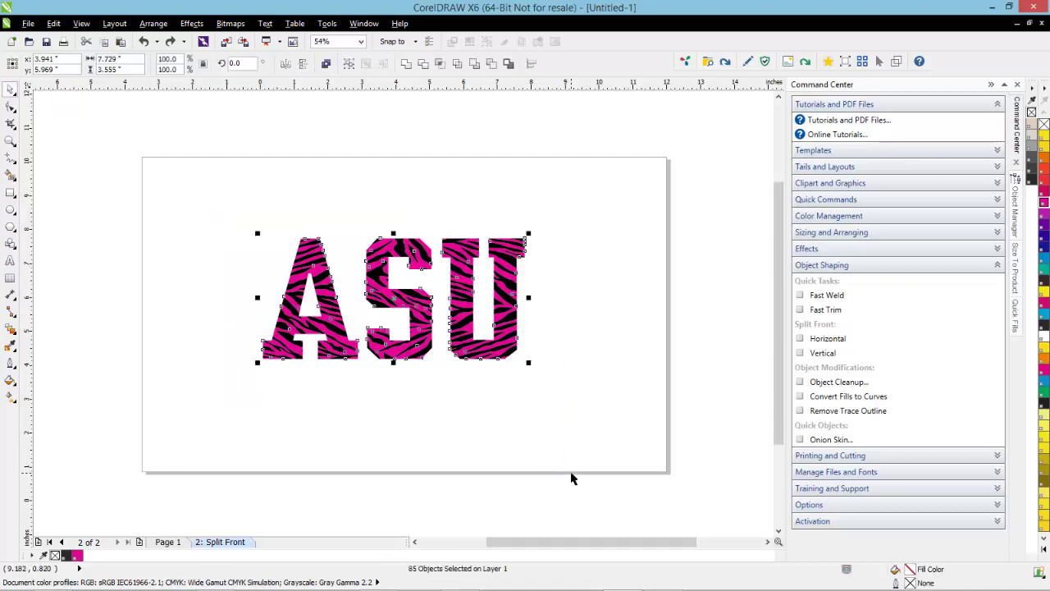
{"action": "key", "text": "Delete"}
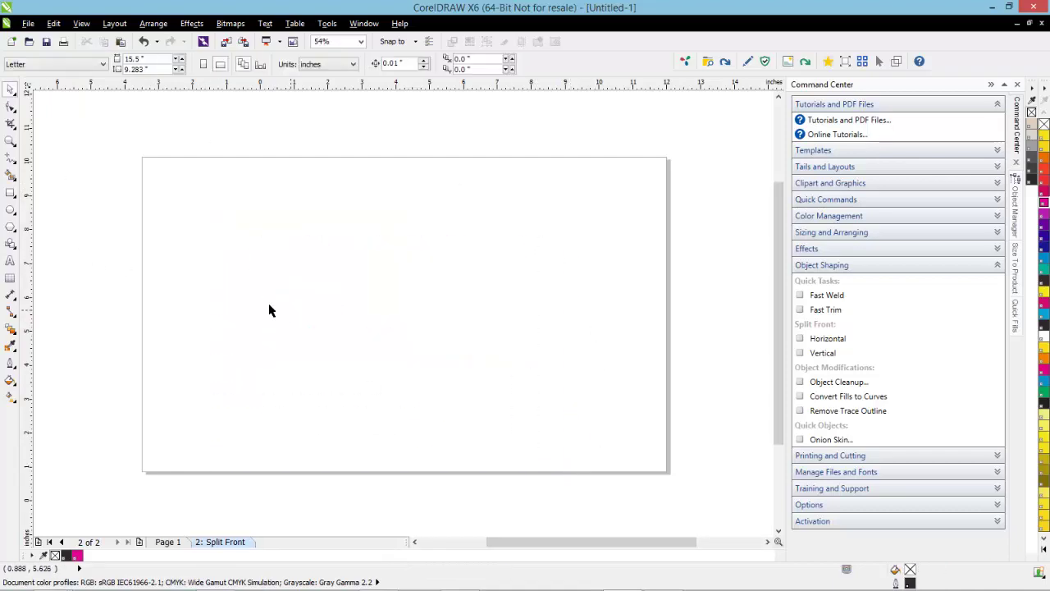
{"action": "left_click", "coordinate": [10, 261]}
{"action": "left_click", "coordinate": [305, 326]}
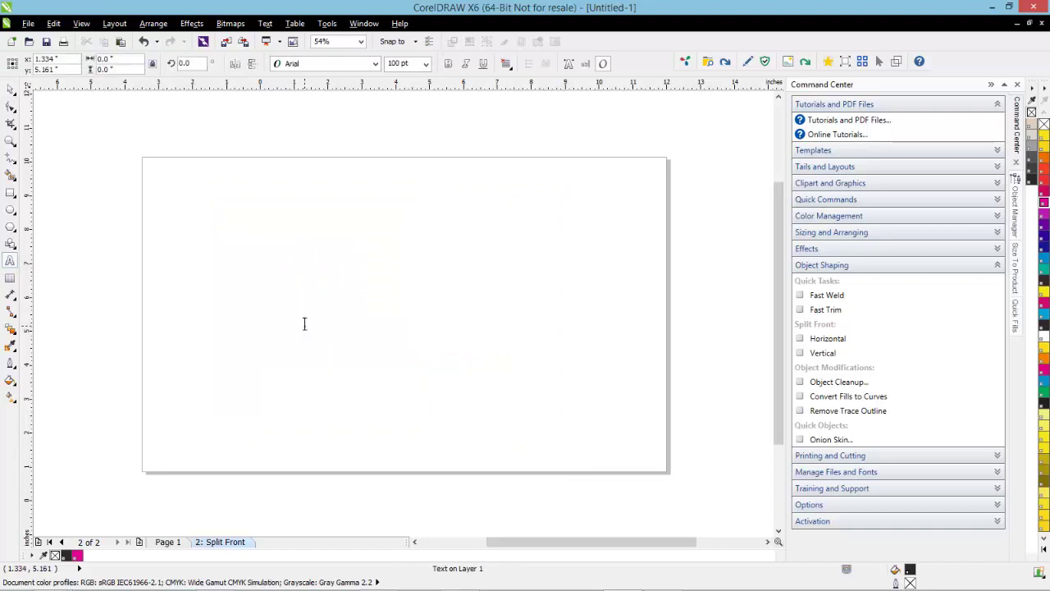
{"action": "type", "text": "USA"}
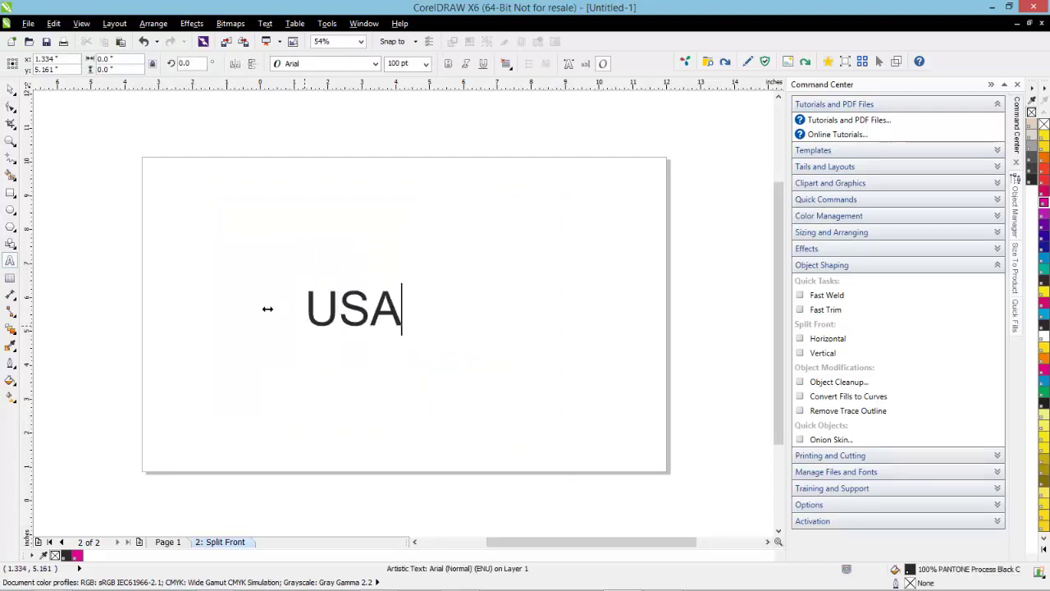
Set the font of the USA text to DAS Gameday.
{"action": "mouse_move", "coordinate": [3, 32]}
{"action": "left_click", "coordinate": [10, 88]}
{"action": "left_click_drag", "start_coordinate": [402, 312], "coordinate": [449, 325]}
{"action": "left_click", "coordinate": [375, 63]}
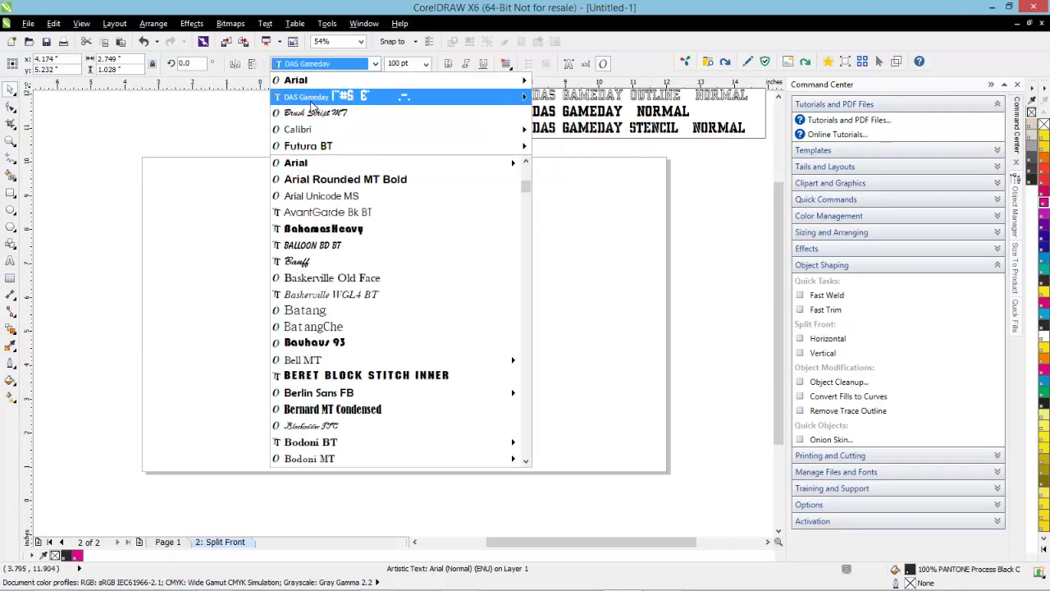
{"action": "left_click", "coordinate": [385, 96]}
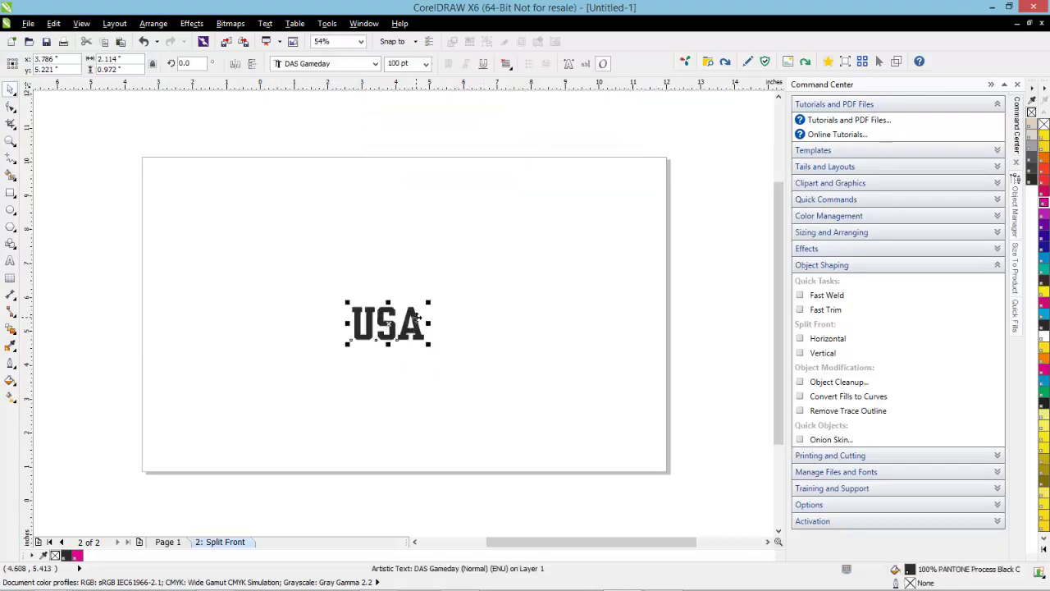
Enlarge the USA text proportionally to about 6.28 by 2.89 inches and fill it with PANTONE Warm Red C.
{"action": "left_click_drag", "start_coordinate": [428, 302], "coordinate": [513, 265]}
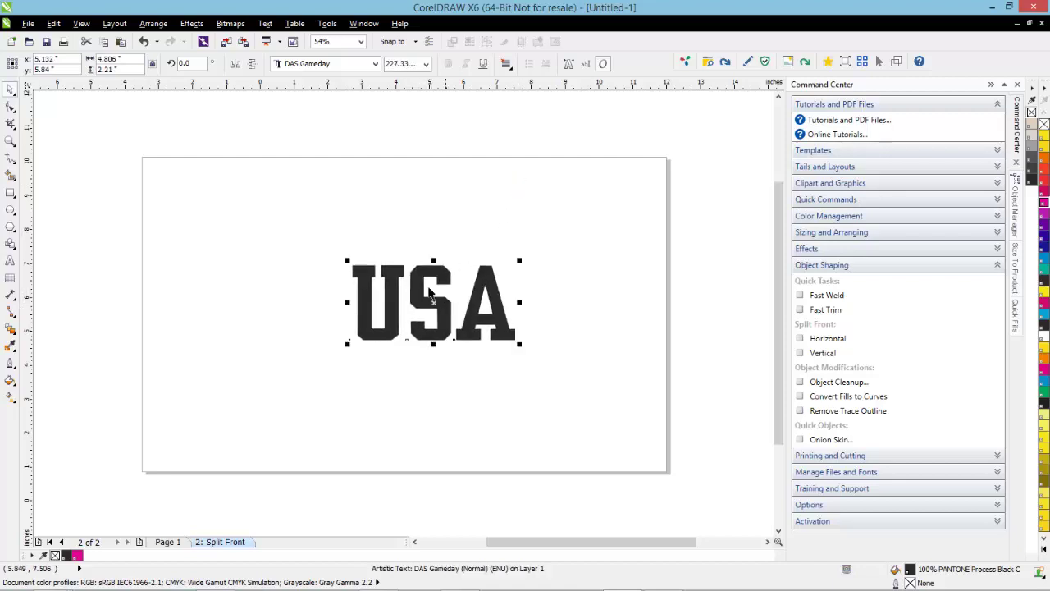
{"action": "key", "text": "ctrl+z"}
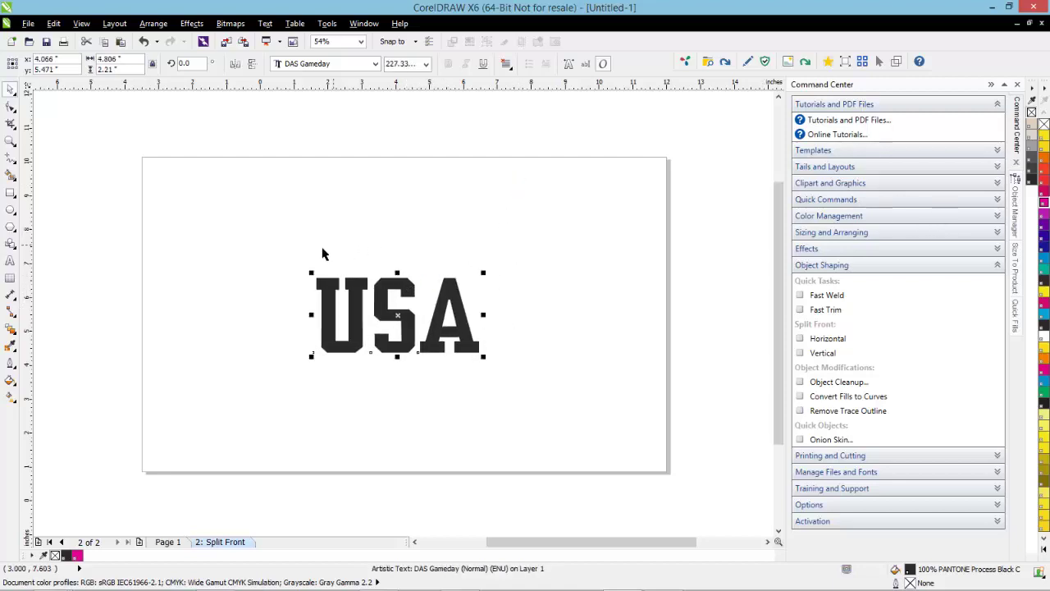
{"action": "left_click_drag", "start_coordinate": [312, 274], "coordinate": [260, 220]}
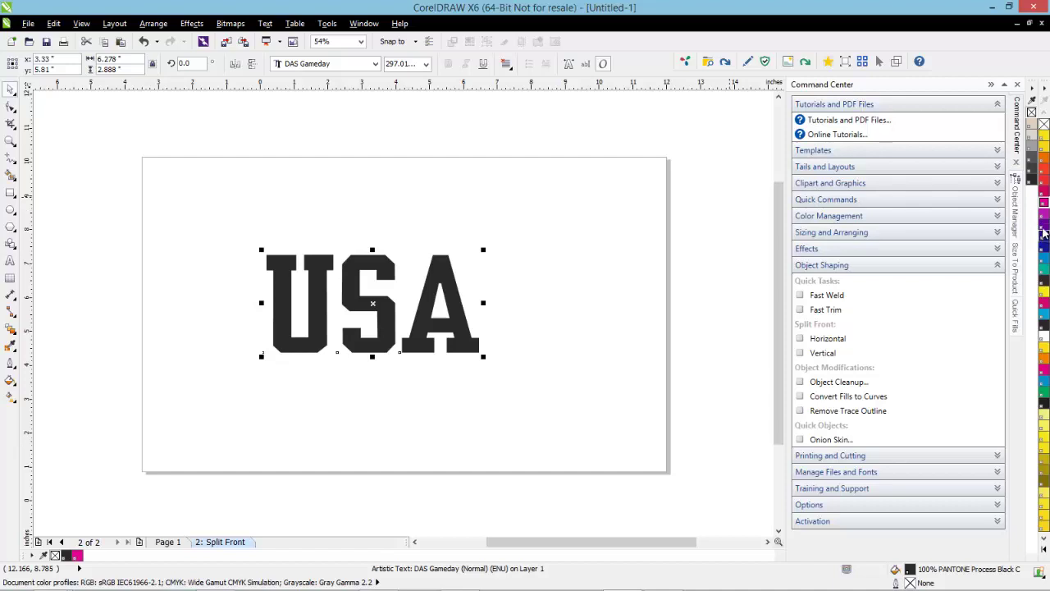
{"action": "left_click", "coordinate": [1044, 169]}
{"action": "left_click", "coordinate": [533, 218]}
{"action": "left_click", "coordinate": [448, 279]}
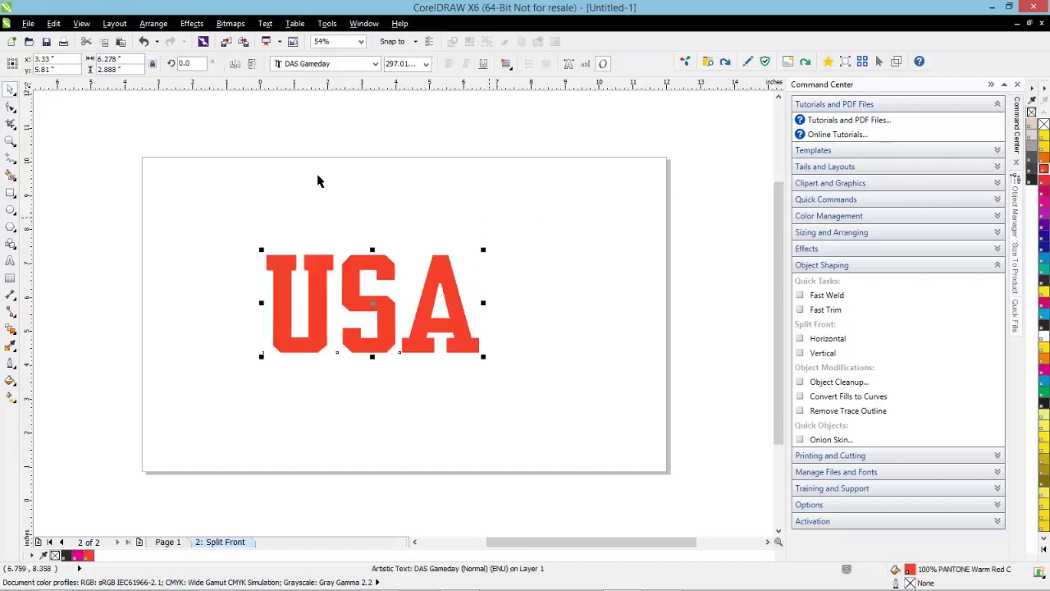
Add a one-step outside contour of about 0.136 inch around the USA text and colour it blue.
{"action": "left_click", "coordinate": [18, 334]}
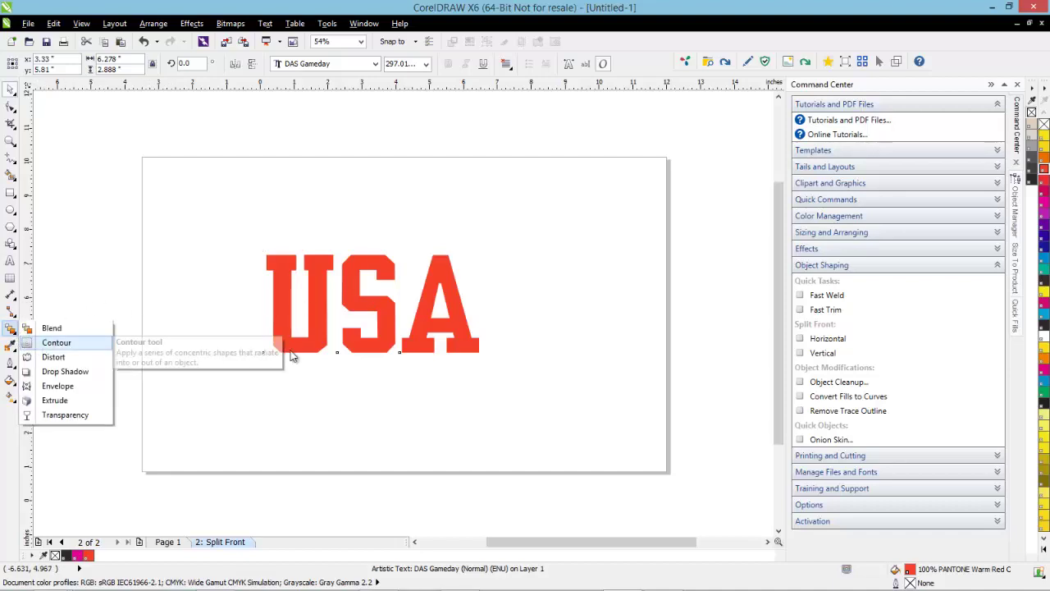
{"action": "left_click_drag", "start_coordinate": [476, 353], "coordinate": [484, 364]}
{"action": "left_click", "coordinate": [561, 65]}
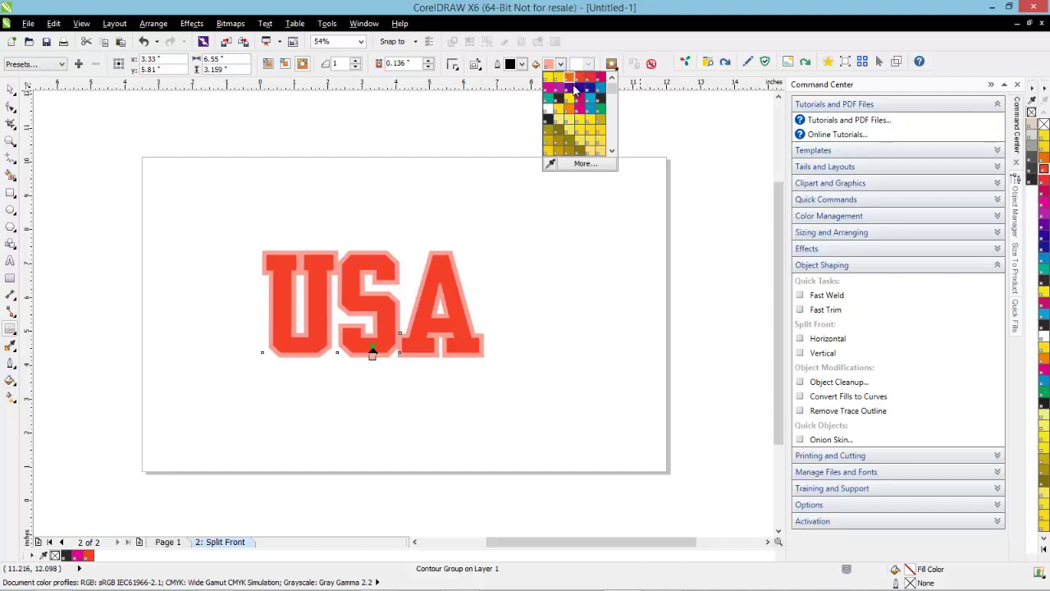
{"action": "left_click", "coordinate": [580, 94]}
Move the red USA text together with its linked contour sideways on the page, and undo the move.
{"action": "left_click", "coordinate": [11, 89]}
{"action": "left_click", "coordinate": [292, 141]}
{"action": "left_click_drag", "start_coordinate": [333, 281], "coordinate": [383, 279]}
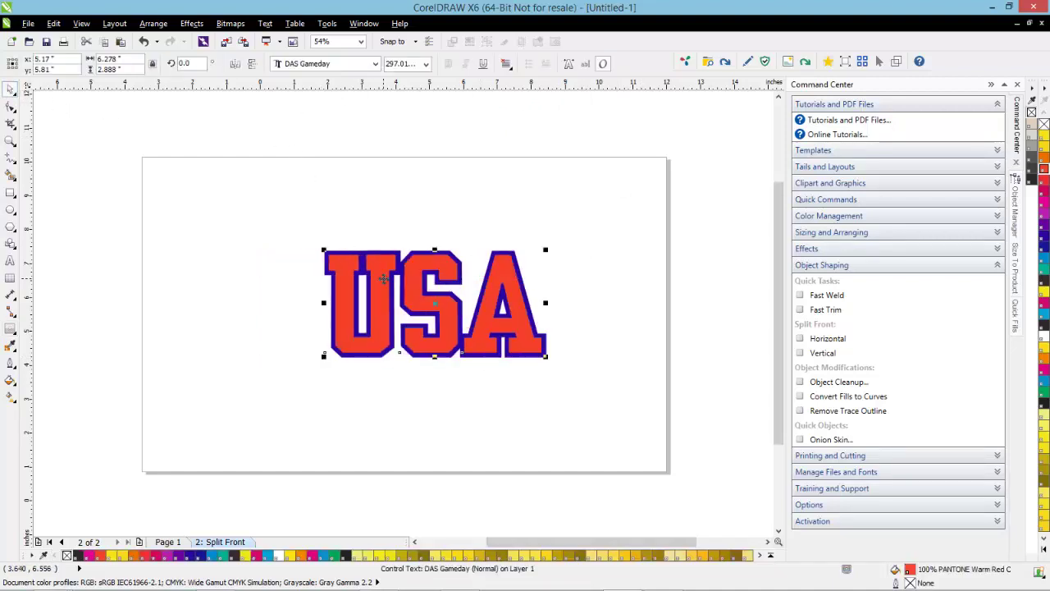
{"action": "key", "text": "ctrl+z"}
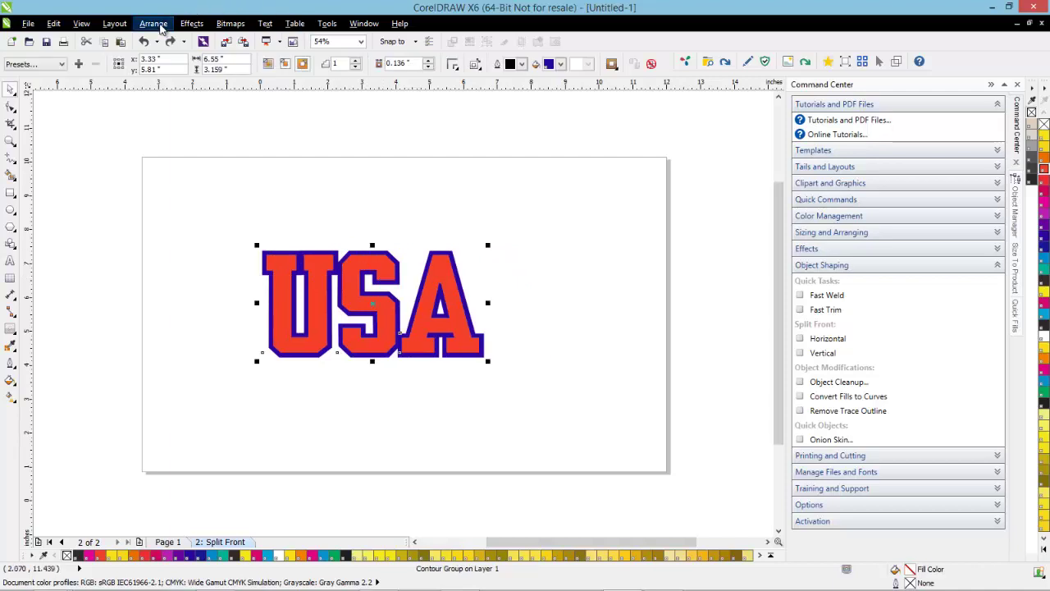
Break the USA contour group apart and test the separation by moving the red text, undoing that move.
{"action": "left_click", "coordinate": [153, 23]}
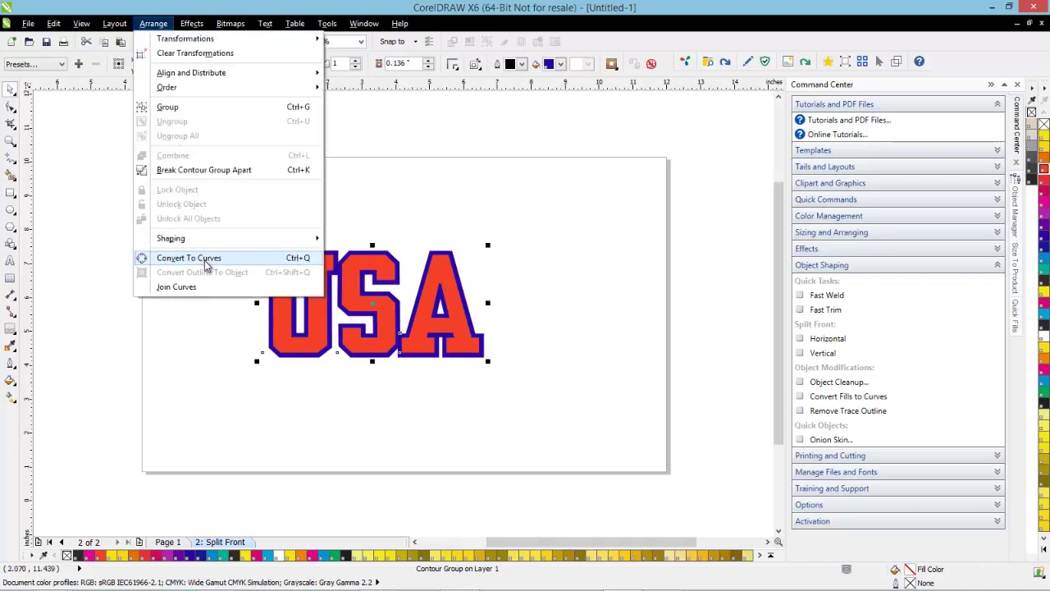
{"action": "left_click", "coordinate": [221, 170]}
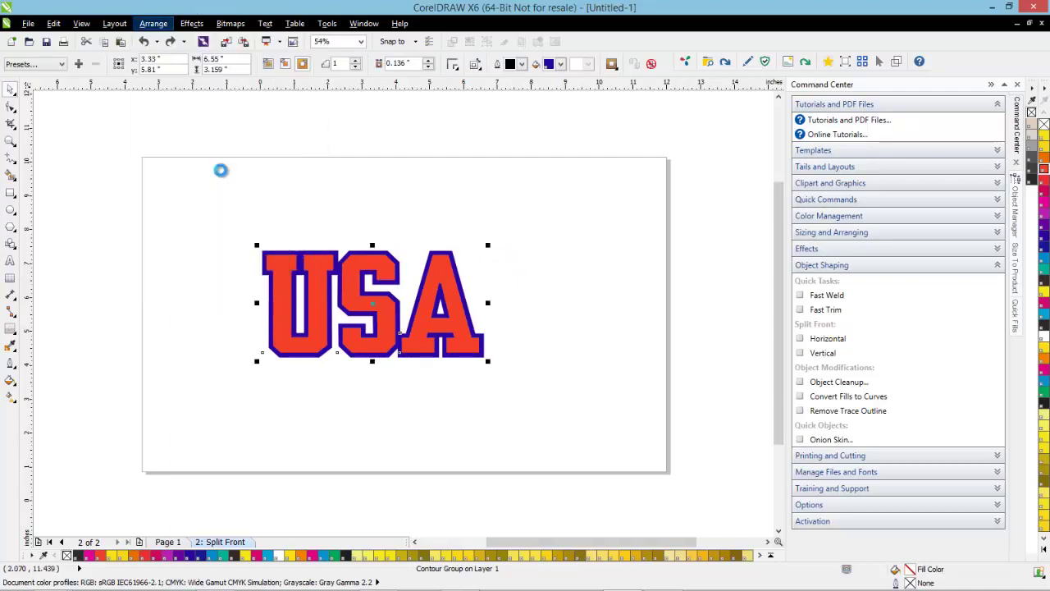
{"action": "left_click", "coordinate": [293, 159]}
{"action": "left_click_drag", "start_coordinate": [318, 265], "coordinate": [387, 244]}
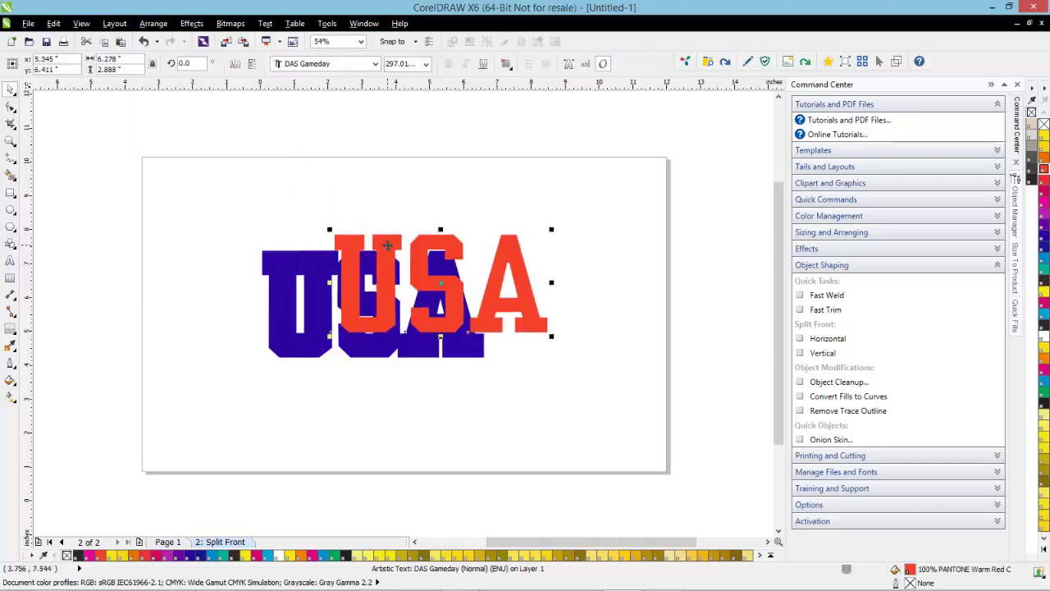
{"action": "key", "text": "ctrl+z"}
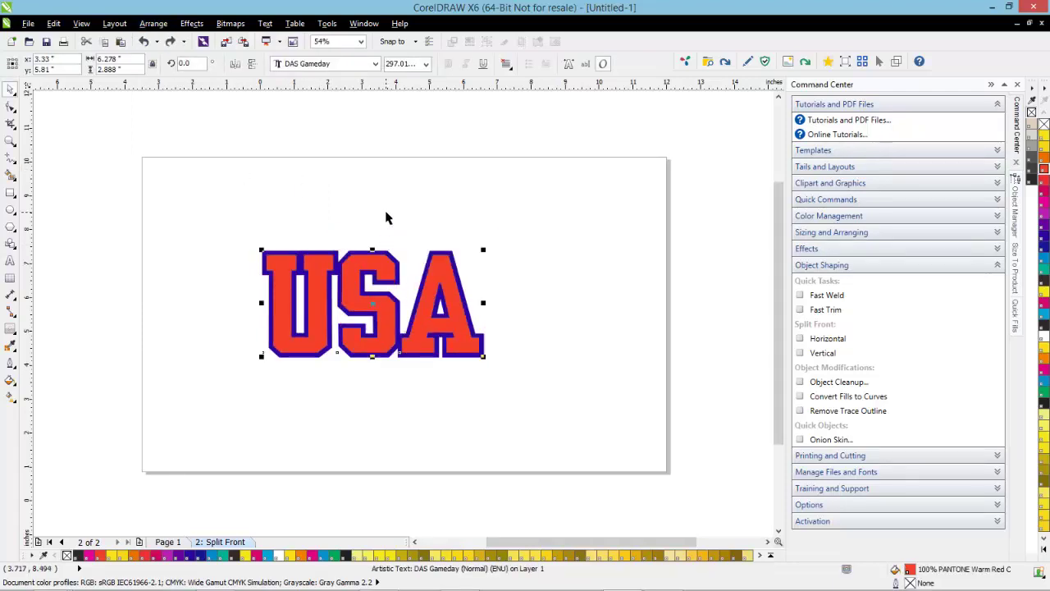
Select the red USA text and bring up the Stitch Effect settings in the Special Effects docker.
{"action": "left_click", "coordinate": [339, 212]}
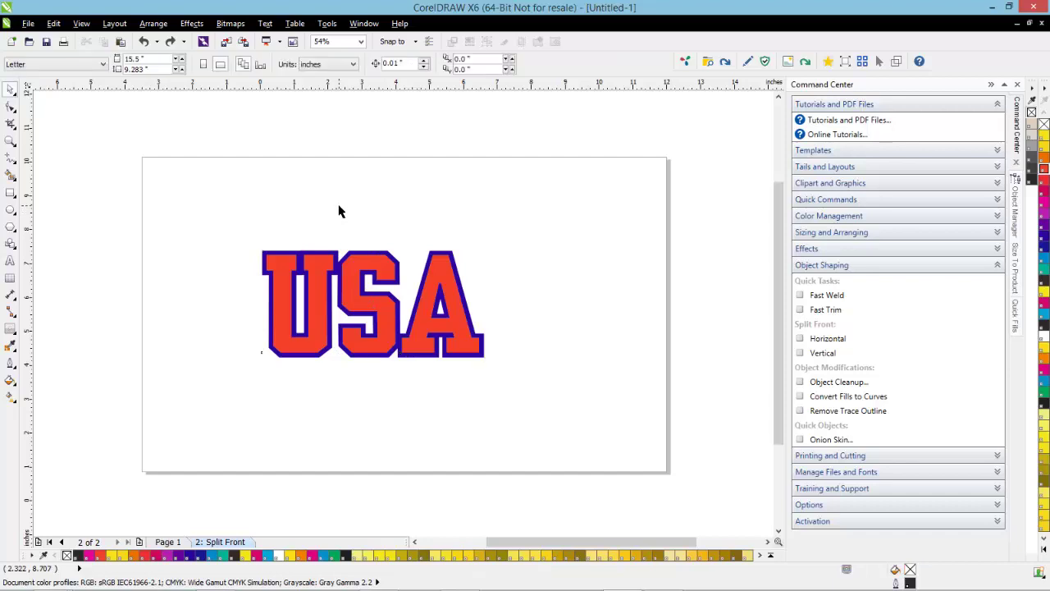
{"action": "key", "text": "F4"}
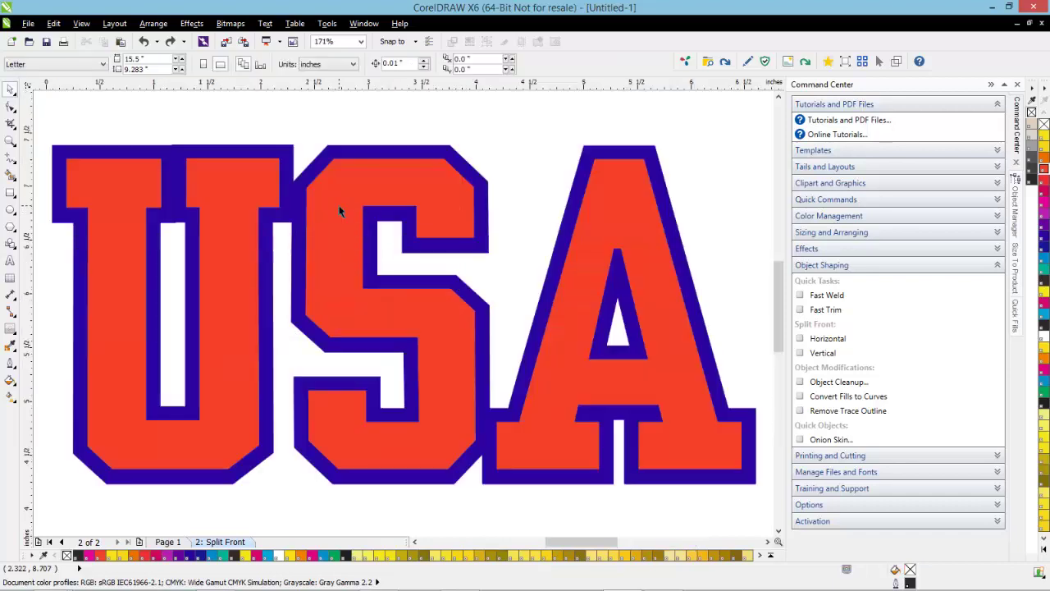
{"action": "left_click", "coordinate": [471, 190]}
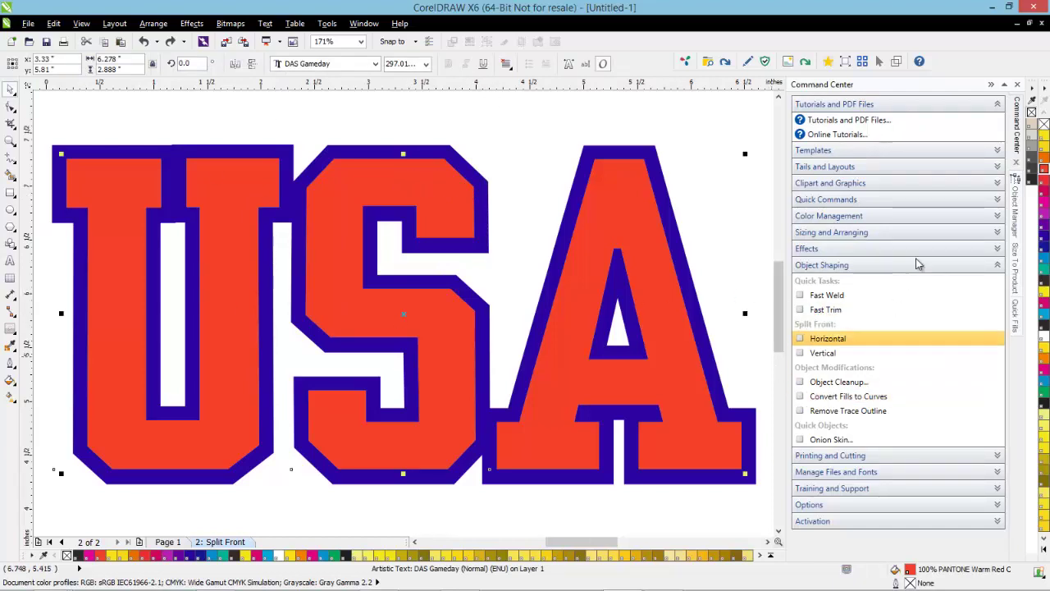
{"action": "left_click", "coordinate": [997, 249]}
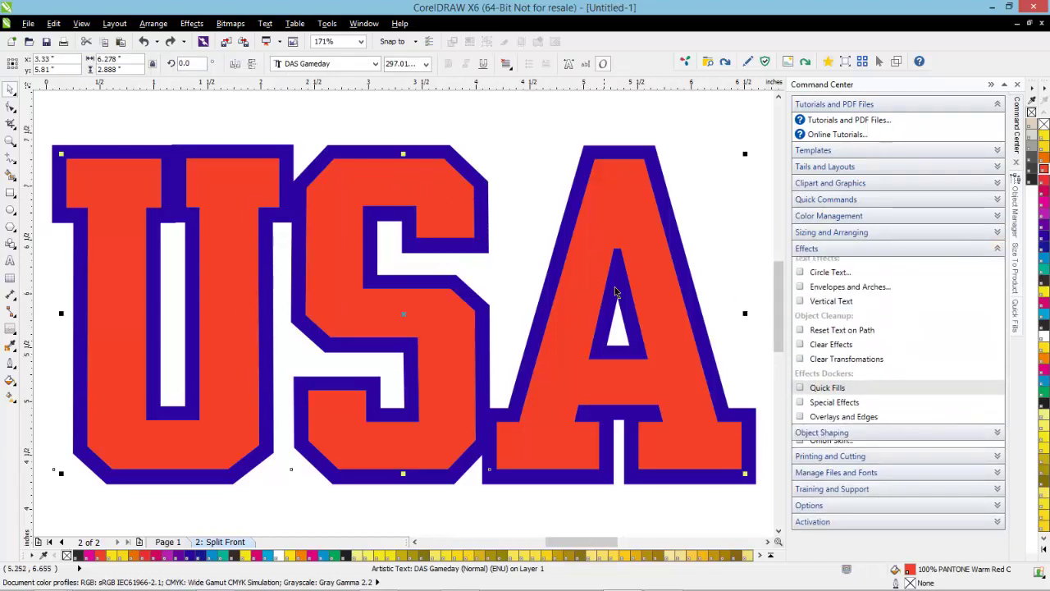
{"action": "left_click", "coordinate": [835, 409]}
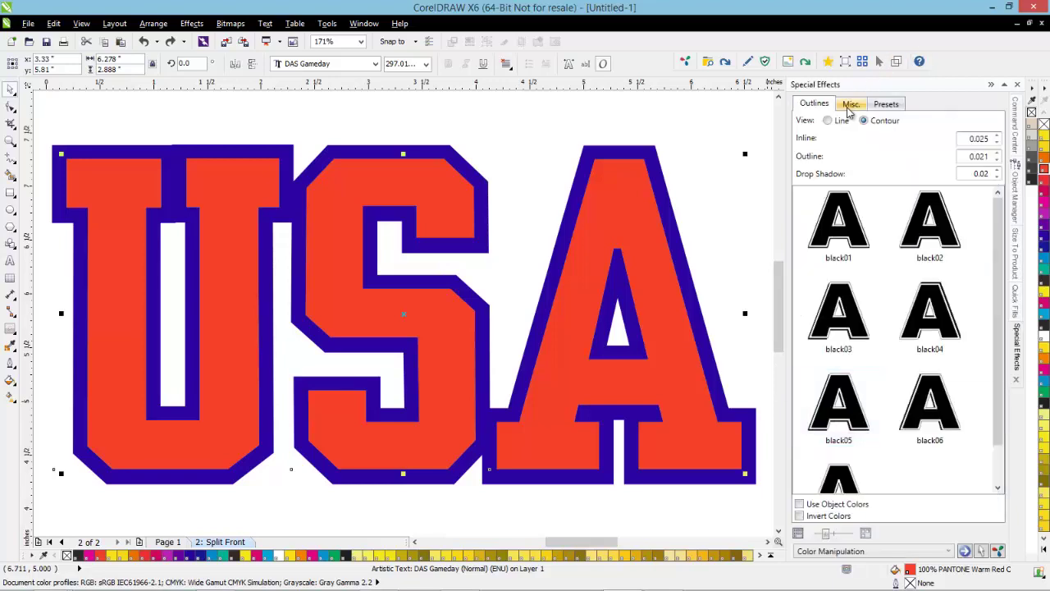
{"action": "left_click", "coordinate": [849, 105]}
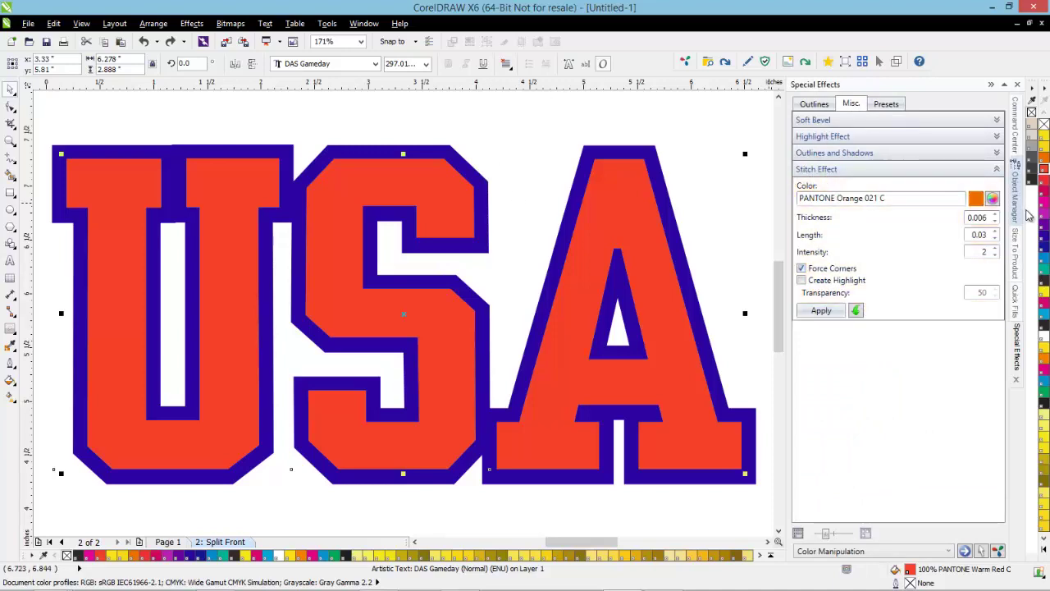
Apply a Stitch Effect in PANTONE Trans. White to the red text with Create Highlight enabled at 50 transparency.
{"action": "left_click", "coordinate": [995, 200]}
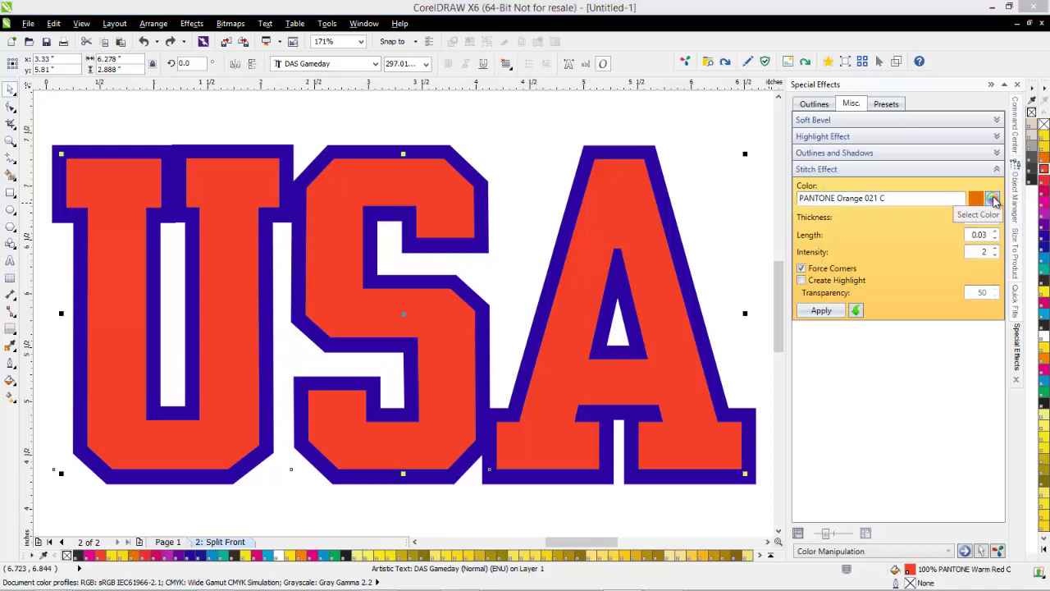
{"action": "left_click_drag", "start_coordinate": [428, 233], "coordinate": [437, 198]}
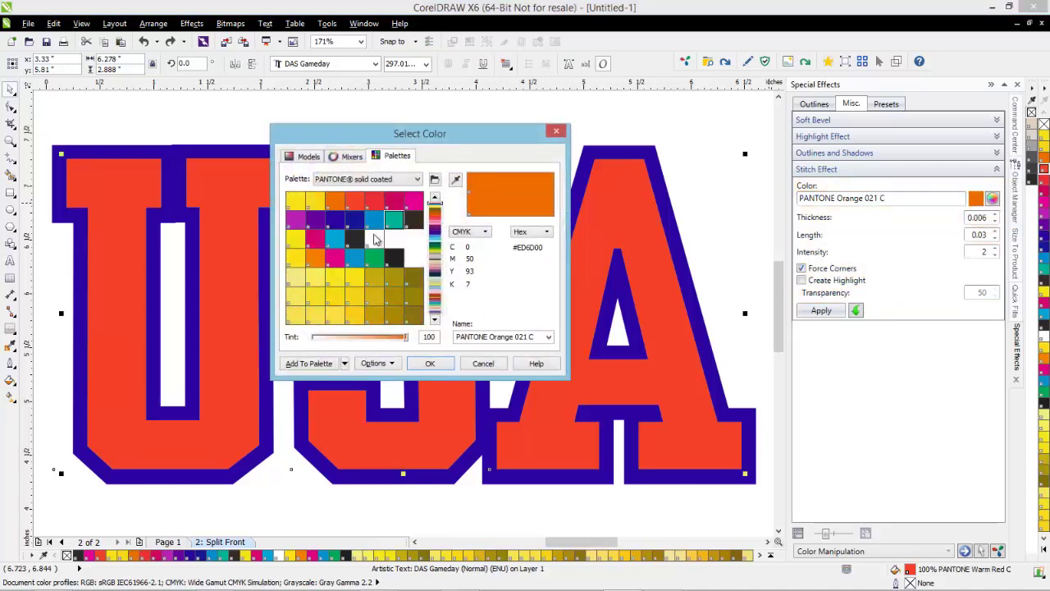
{"action": "left_click", "coordinate": [374, 238]}
{"action": "left_click", "coordinate": [429, 364]}
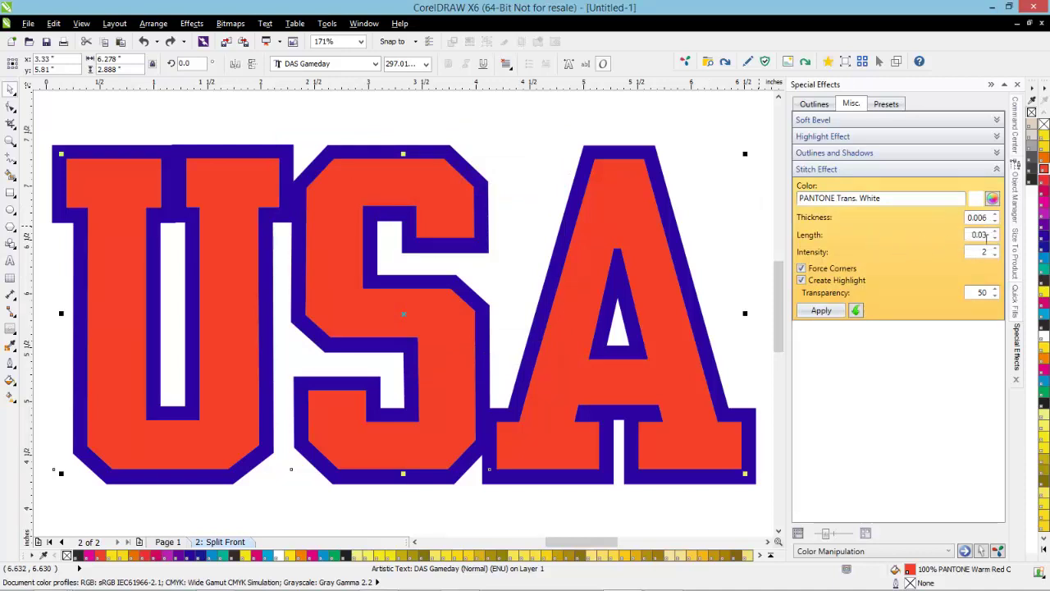
{"action": "left_click", "coordinate": [830, 315]}
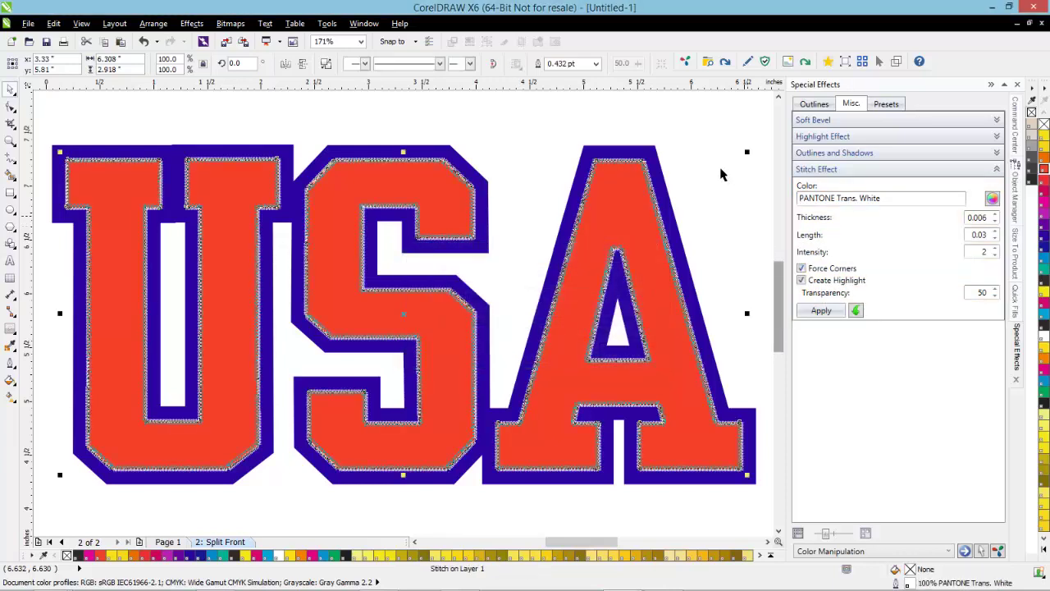
{"action": "left_click", "coordinate": [525, 134]}
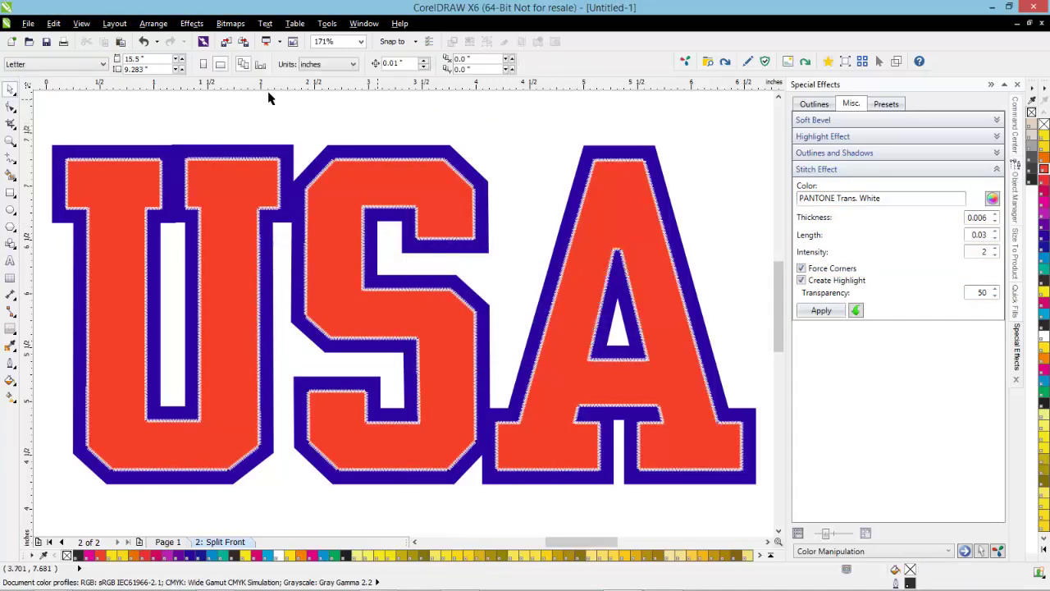
Give the red USA letters a 3 pt outline in PANTONE Warm Red C so they extend past the stitching.
{"action": "left_click", "coordinate": [9, 139]}
{"action": "left_click_drag", "start_coordinate": [88, 154], "coordinate": [151, 172]}
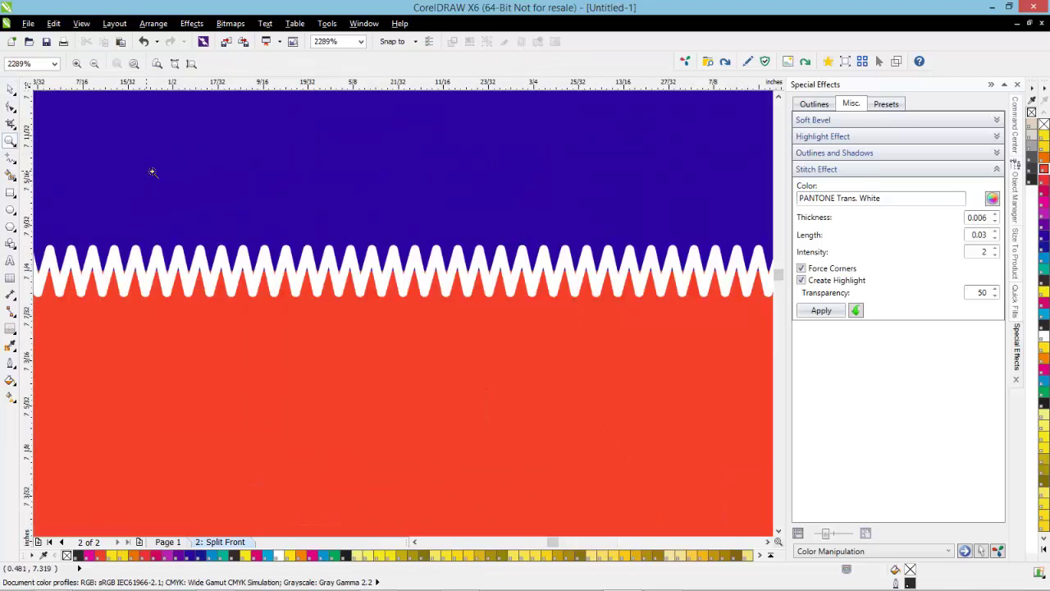
{"action": "right_click", "coordinate": [287, 232]}
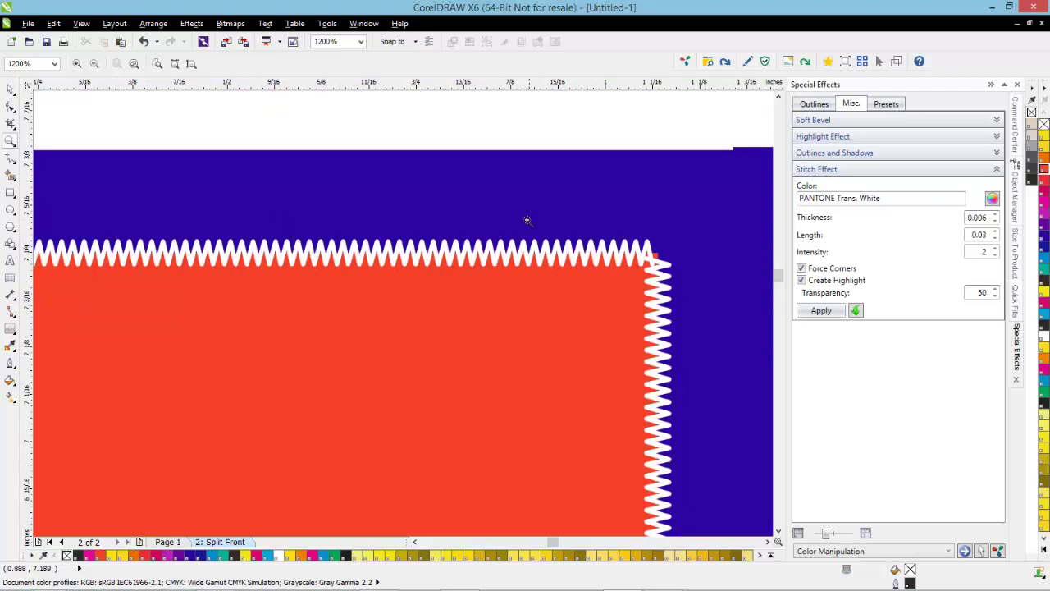
{"action": "left_click", "coordinate": [246, 383]}
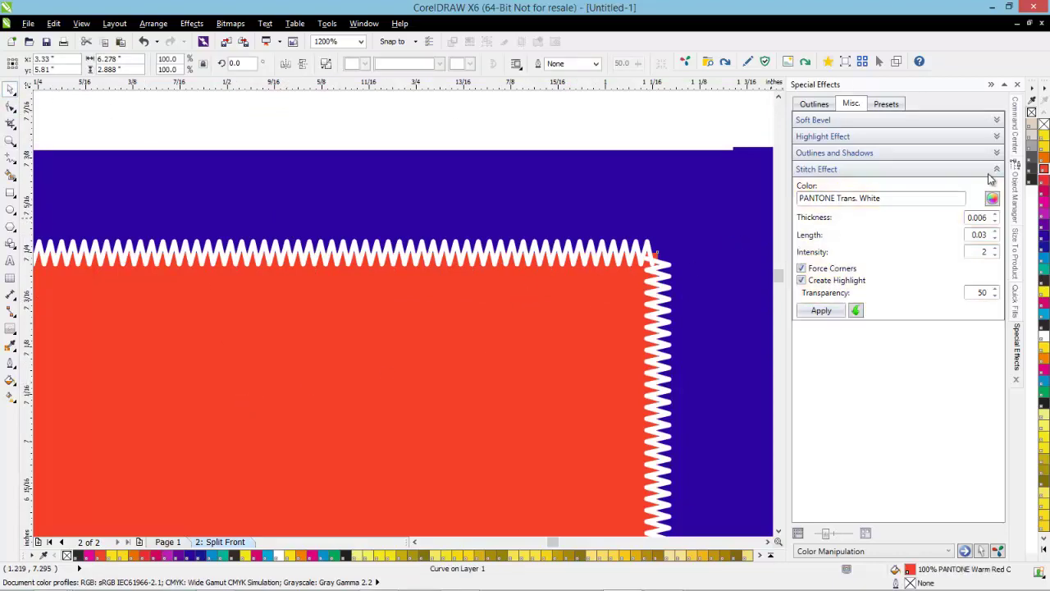
{"action": "right_click", "coordinate": [1044, 169]}
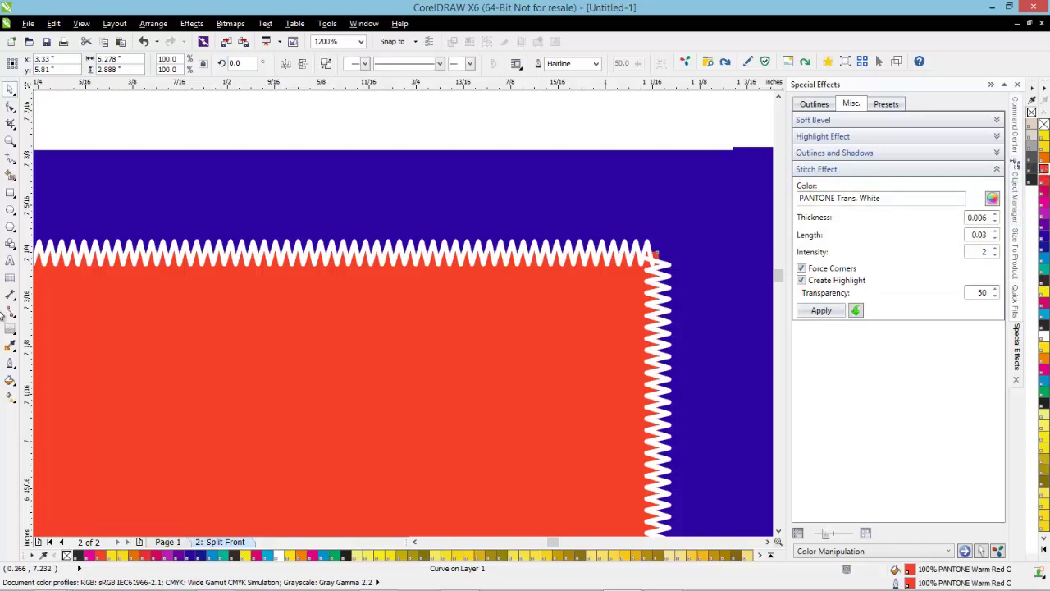
{"action": "left_click", "coordinate": [10, 362]}
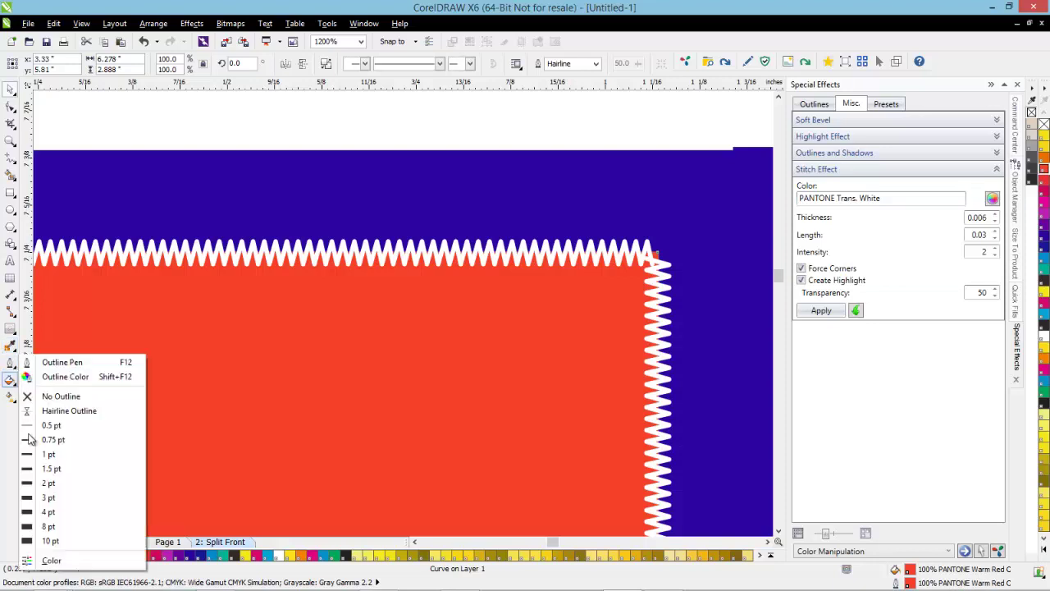
{"action": "left_click", "coordinate": [10, 379]}
{"action": "left_click", "coordinate": [11, 361]}
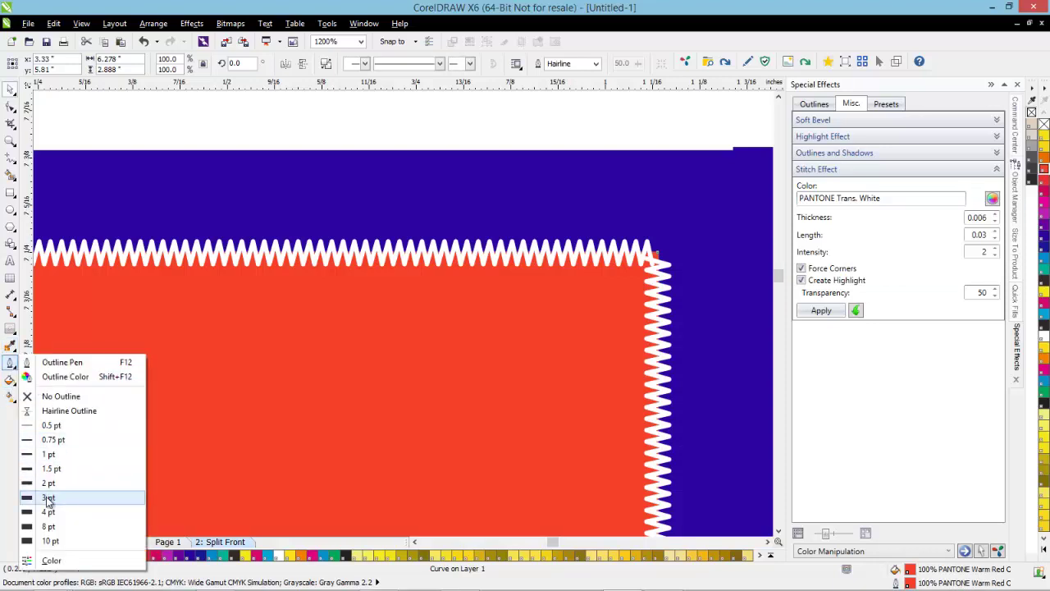
{"action": "left_click", "coordinate": [46, 496]}
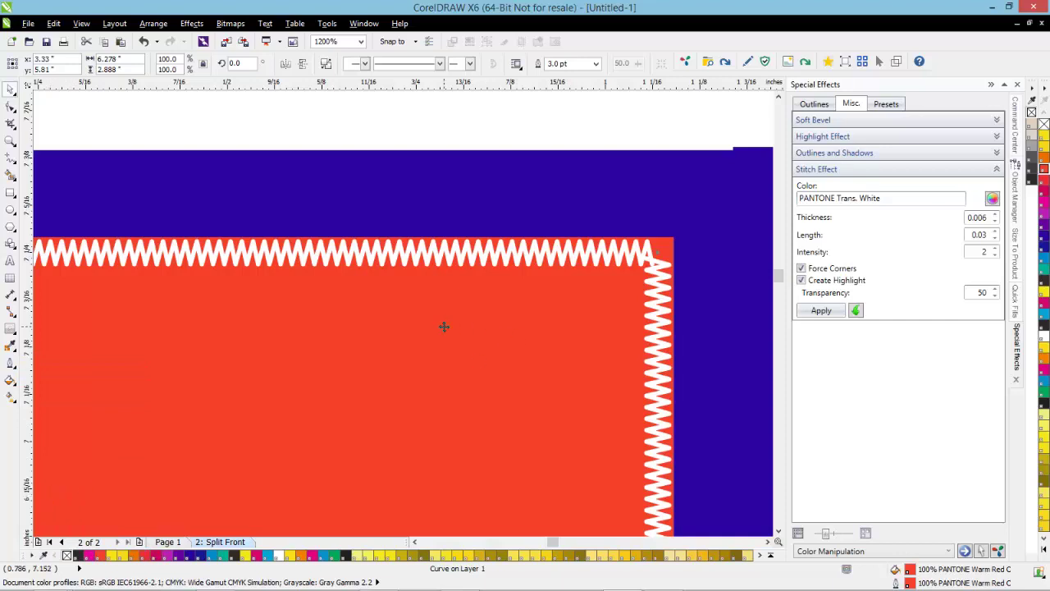
Apply the PANTONE Trans. White Stitch Effect to the blue USA contour and reselect the blue curve.
{"action": "left_click", "coordinate": [223, 111]}
{"action": "left_click", "coordinate": [243, 175]}
{"action": "left_click", "coordinate": [344, 113]}
{"action": "left_click", "coordinate": [361, 178]}
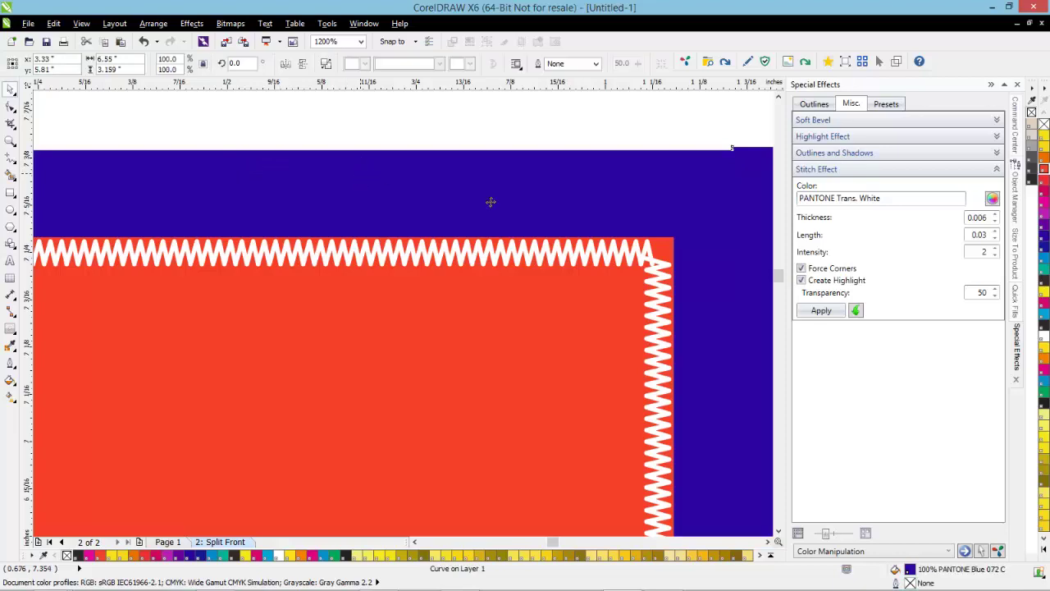
{"action": "left_click", "coordinate": [822, 311]}
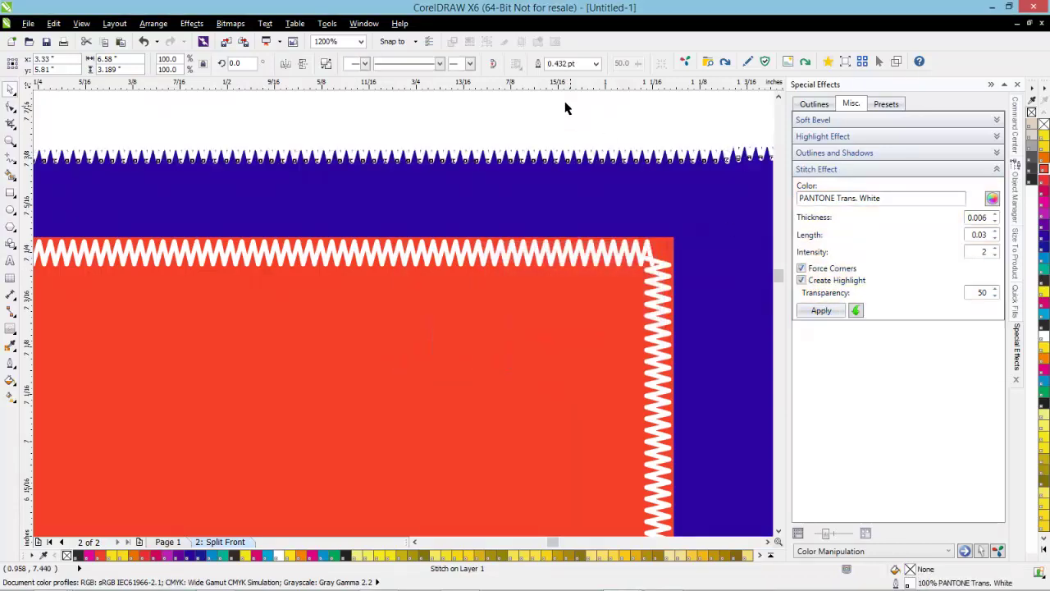
{"action": "left_click", "coordinate": [618, 215]}
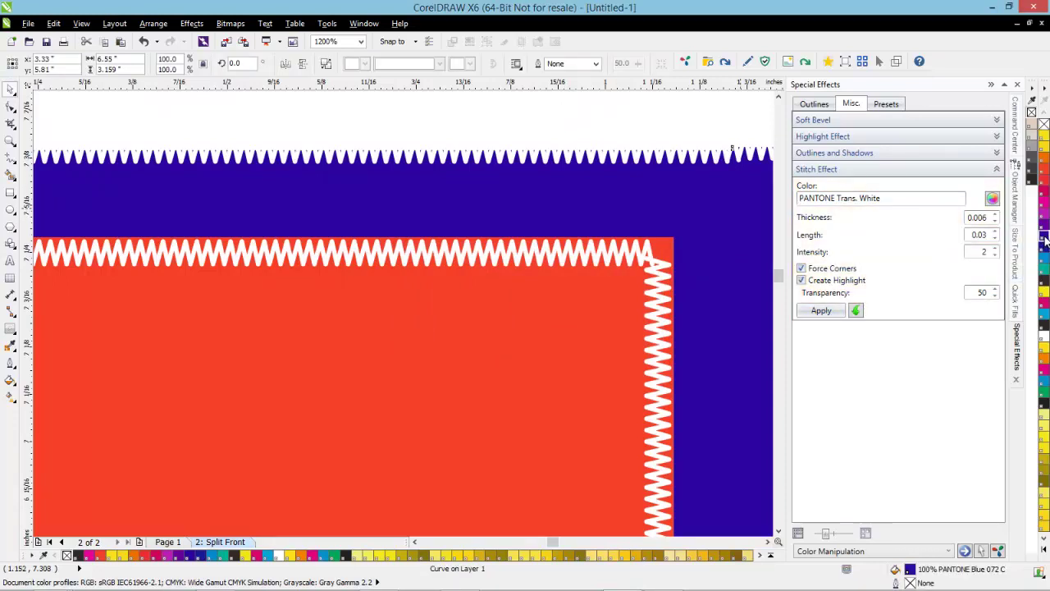
Give the blue USA contour a 3 pt outline in PANTONE Blue 072 C so it extends past the stitching, and deselect it.
{"action": "left_click_drag", "start_coordinate": [1046, 238], "coordinate": [599, 223]}
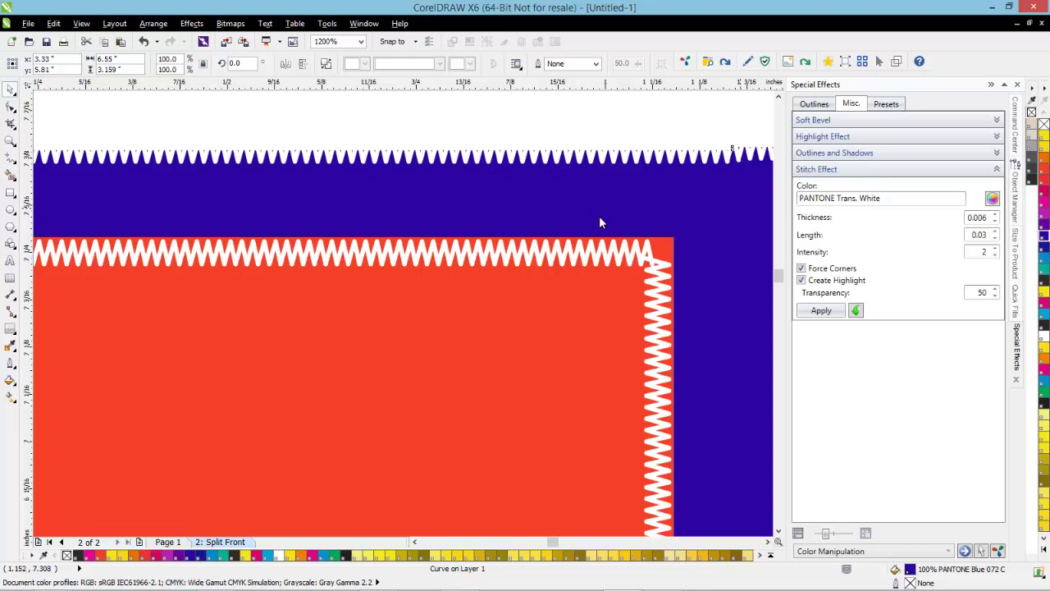
{"action": "left_click", "coordinate": [11, 368]}
{"action": "left_click", "coordinate": [53, 495]}
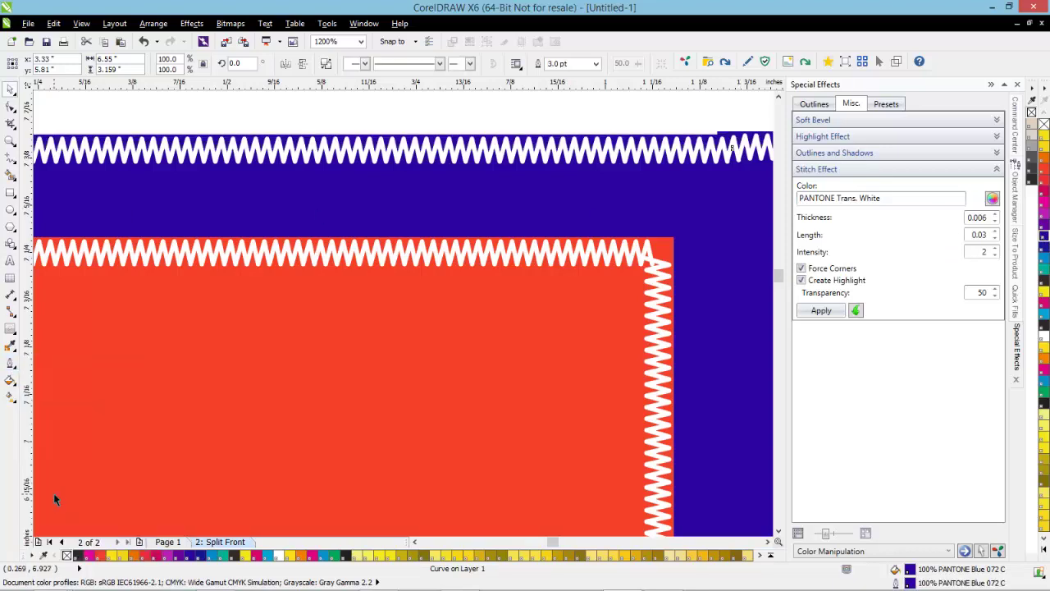
{"action": "left_click", "coordinate": [348, 111]}
{"action": "scroll", "coordinate": [532, 174], "scroll_direction": "down", "scroll_amount": 2}
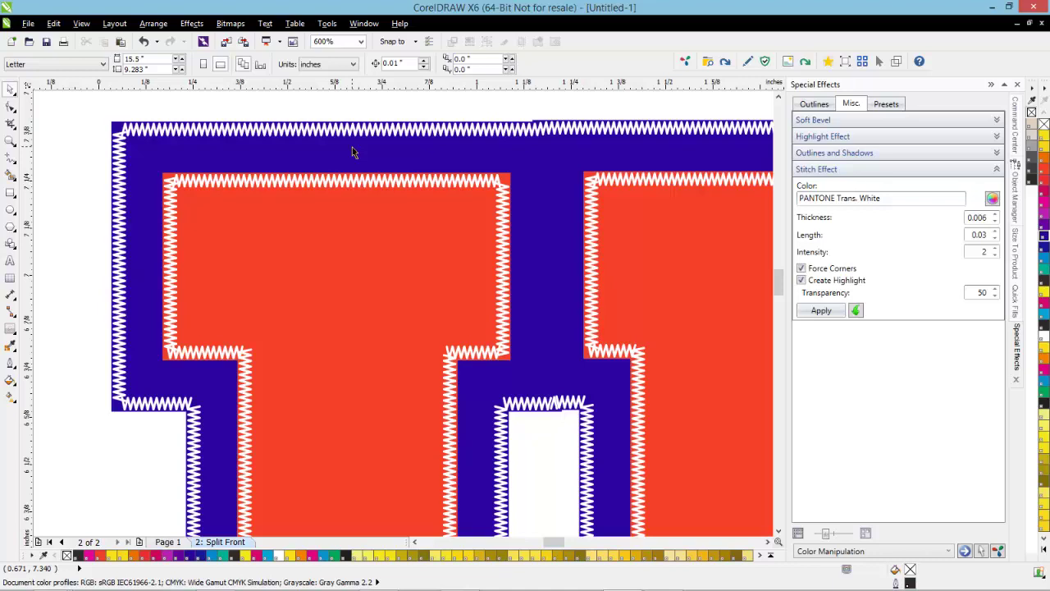
Examine the Activation details in the Command Center, including the update check, subscriptions and program version, and collapse them.
{"action": "left_click", "coordinate": [1017, 127]}
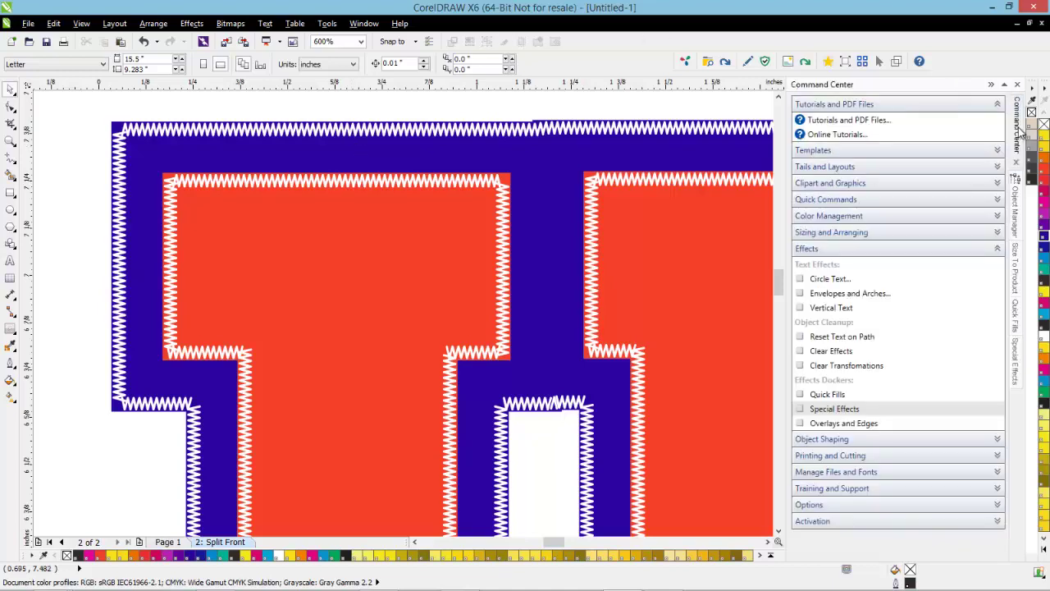
{"action": "left_click", "coordinate": [997, 249]}
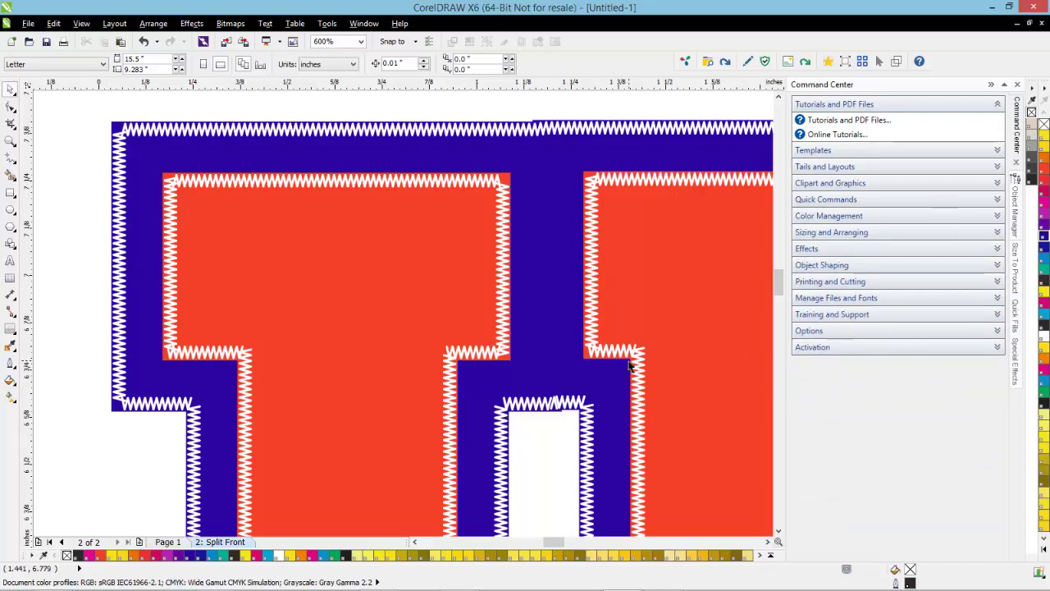
{"action": "left_click", "coordinate": [997, 348]}
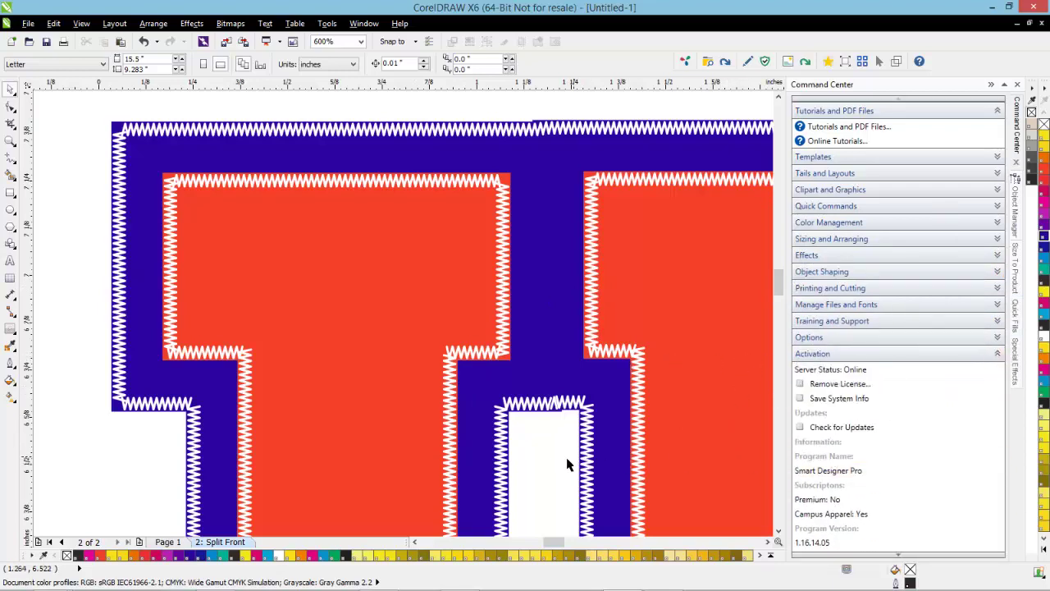
{"action": "left_click", "coordinate": [838, 430]}
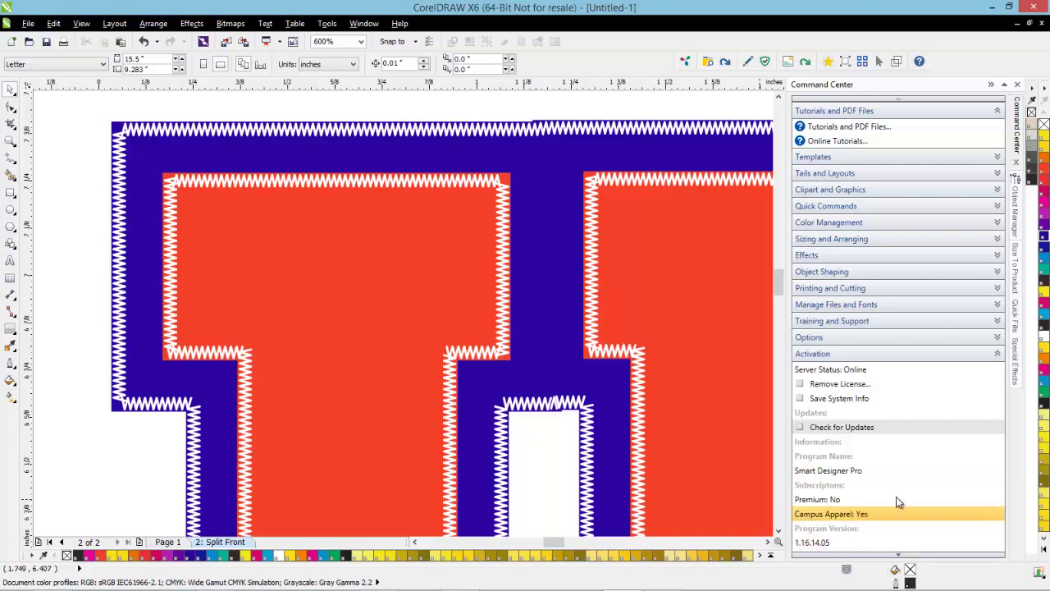
{"action": "left_click", "coordinate": [998, 359]}
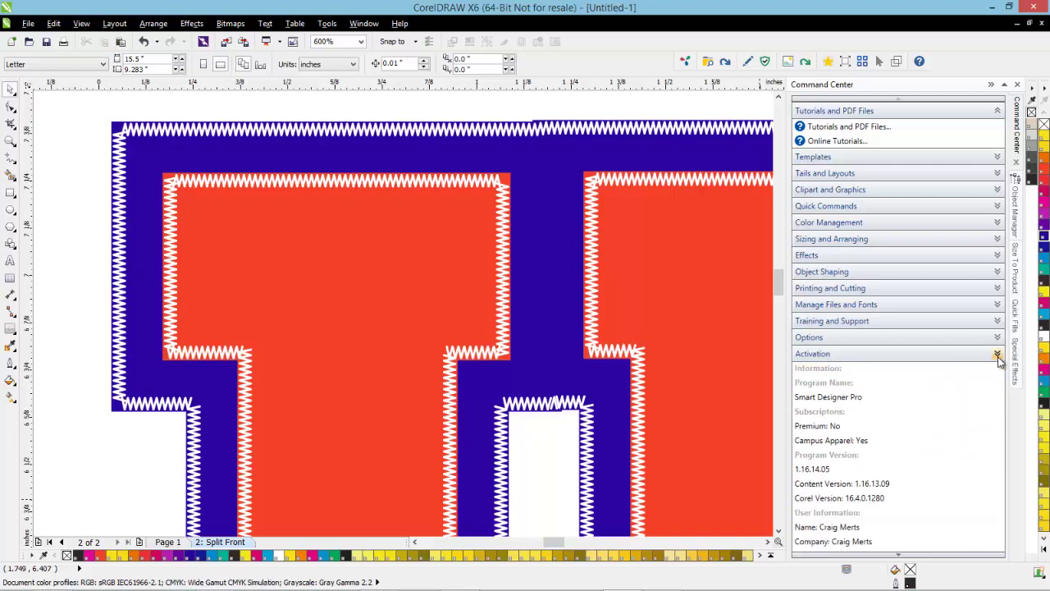